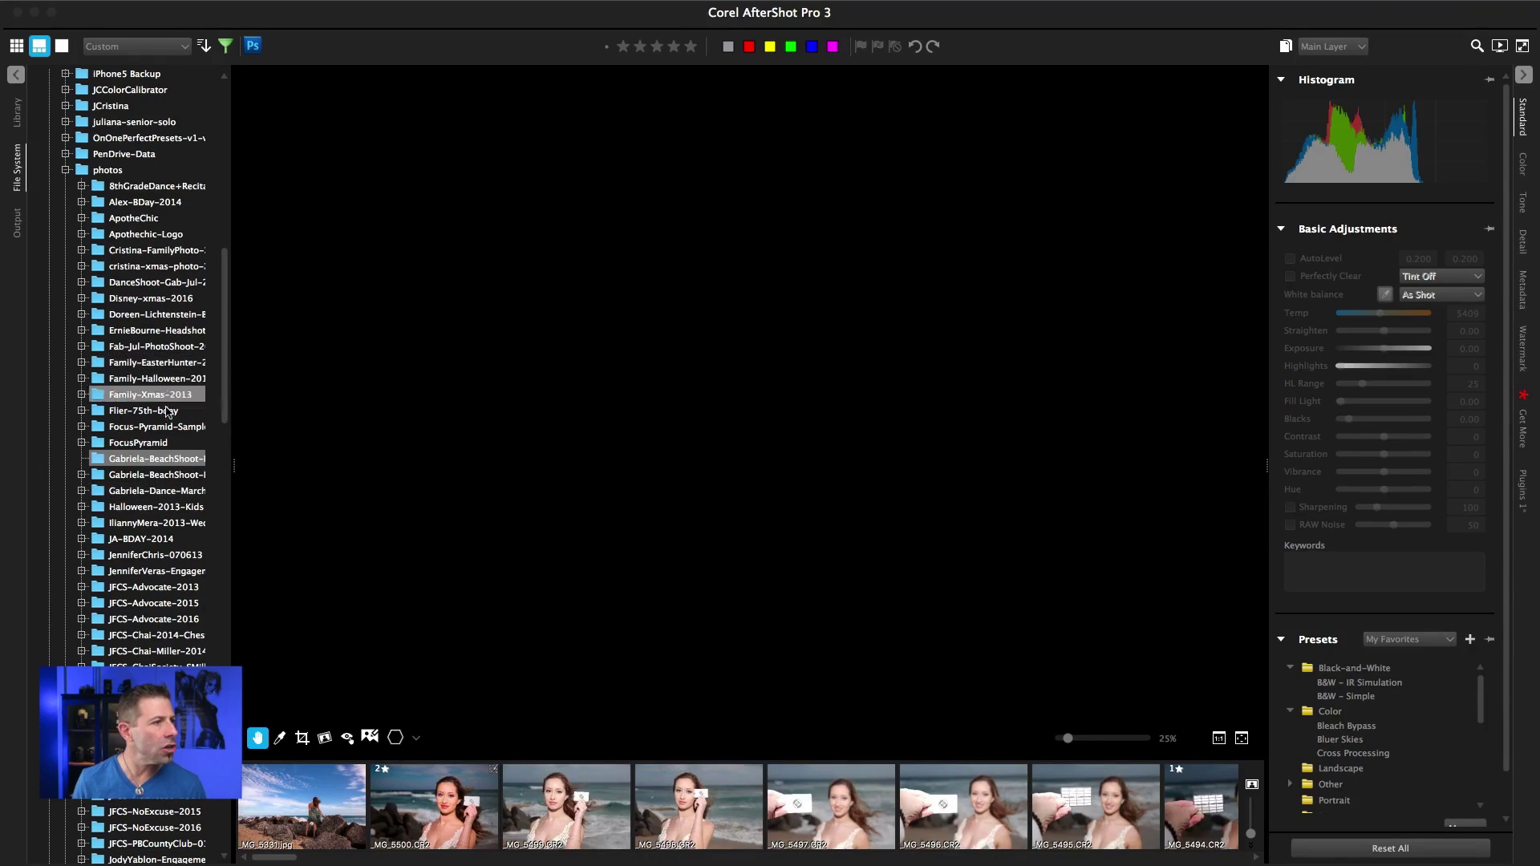
# - Show the beach shoot as thumbnails and filter the grid to photos rated two stars
pyautogui.click(18, 46)
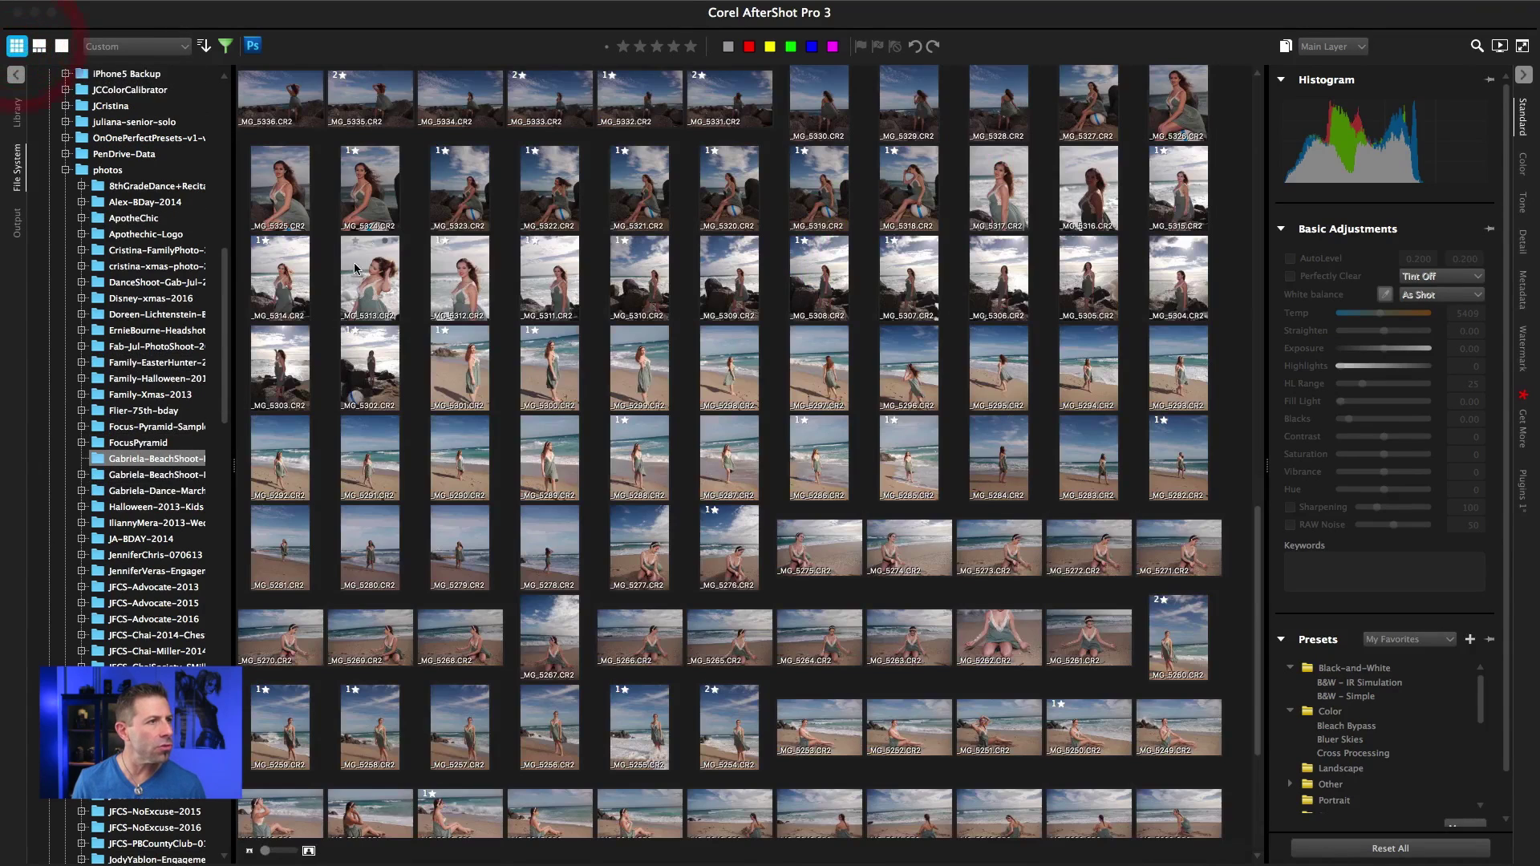
pyautogui.moveTo(1258, 672); pyautogui.dragTo(1238, 208)
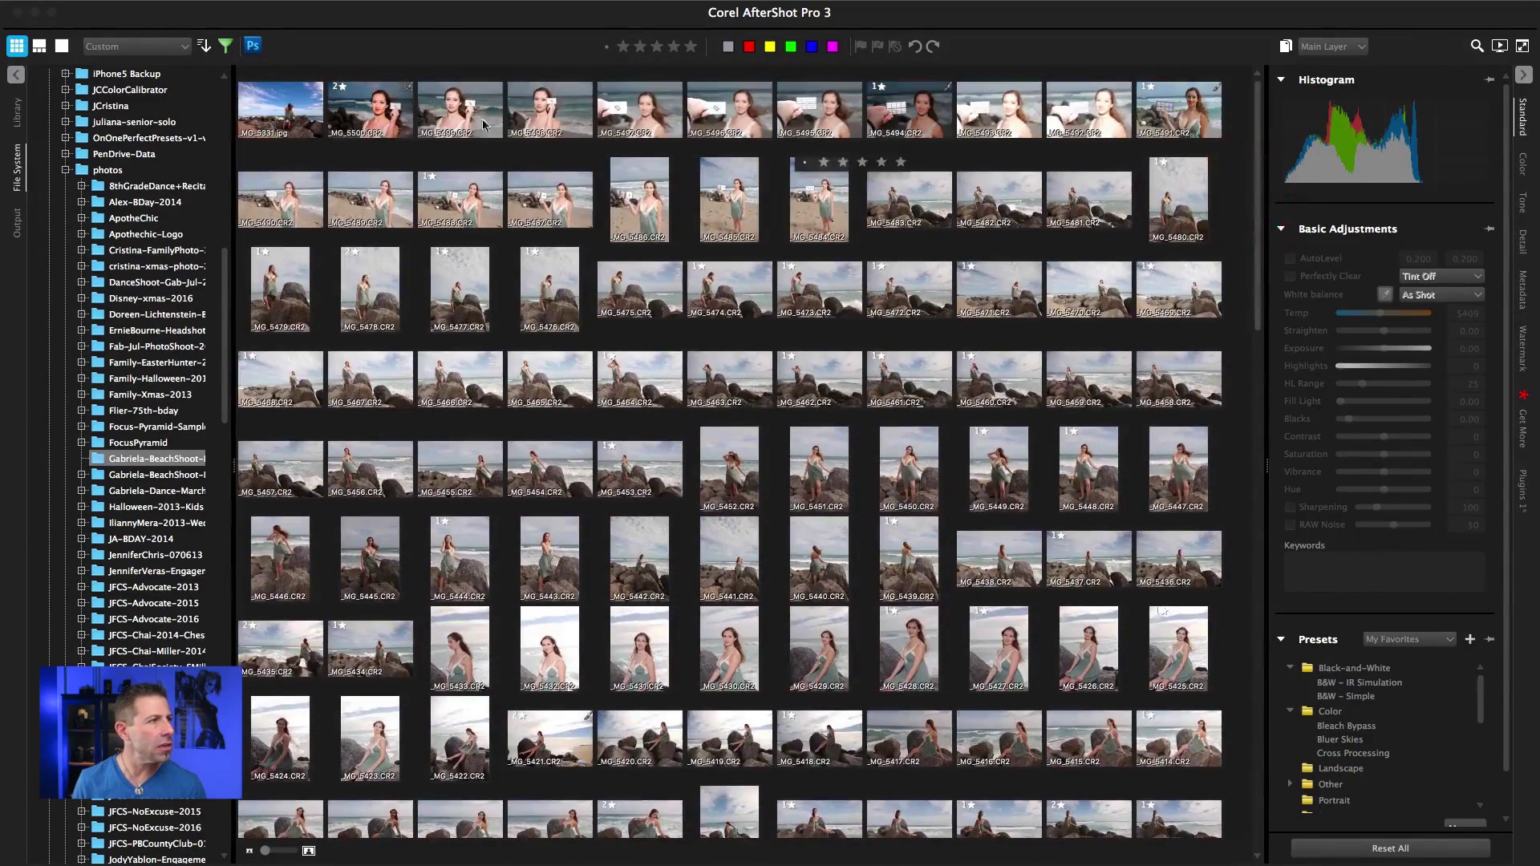
pyautogui.click(225, 46)
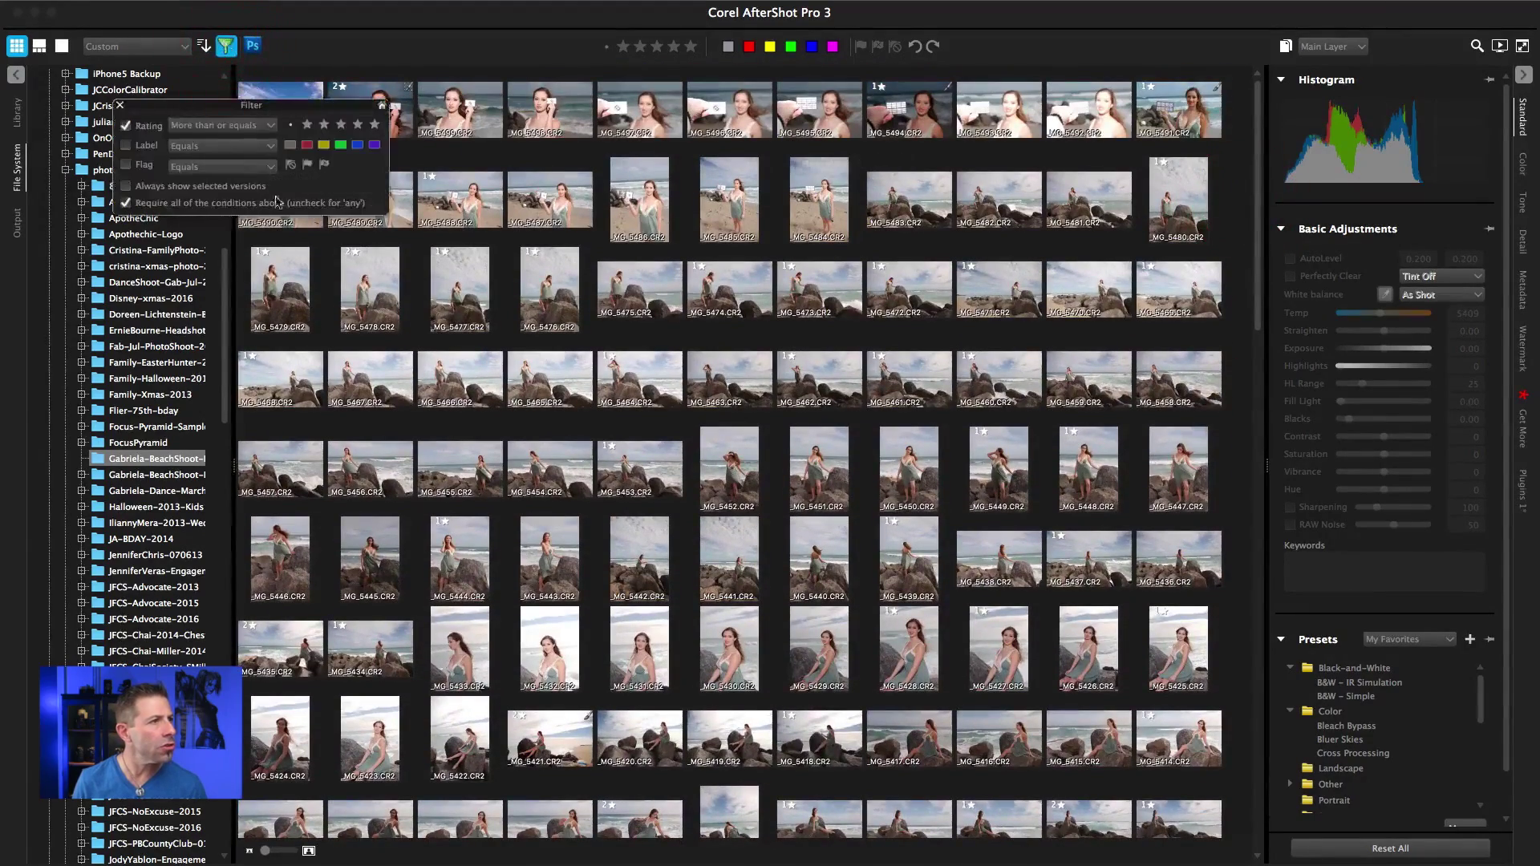
pyautogui.click(307, 124)
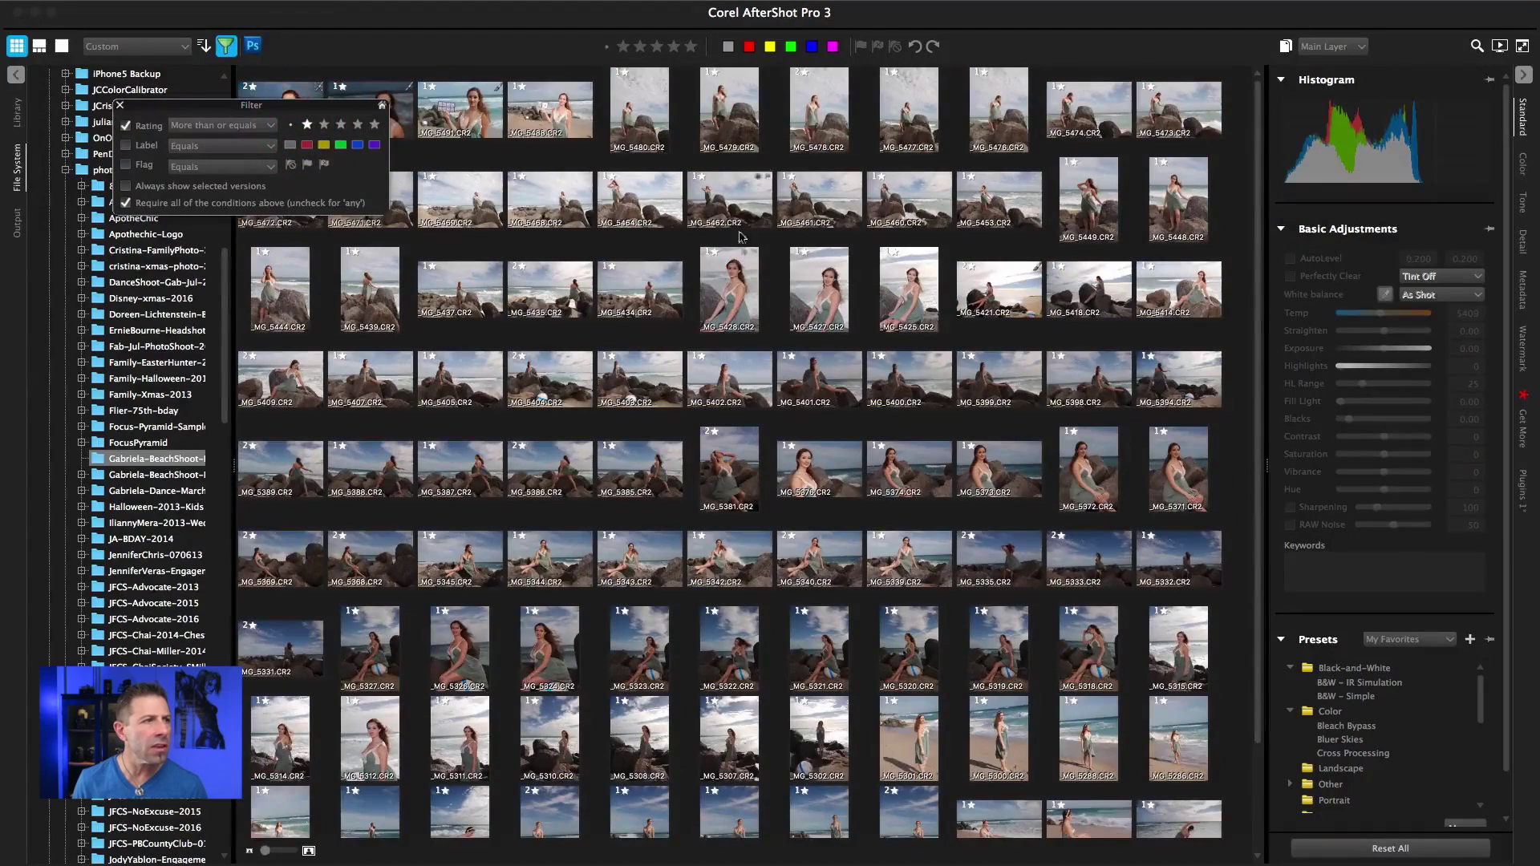
pyautogui.click(324, 125)
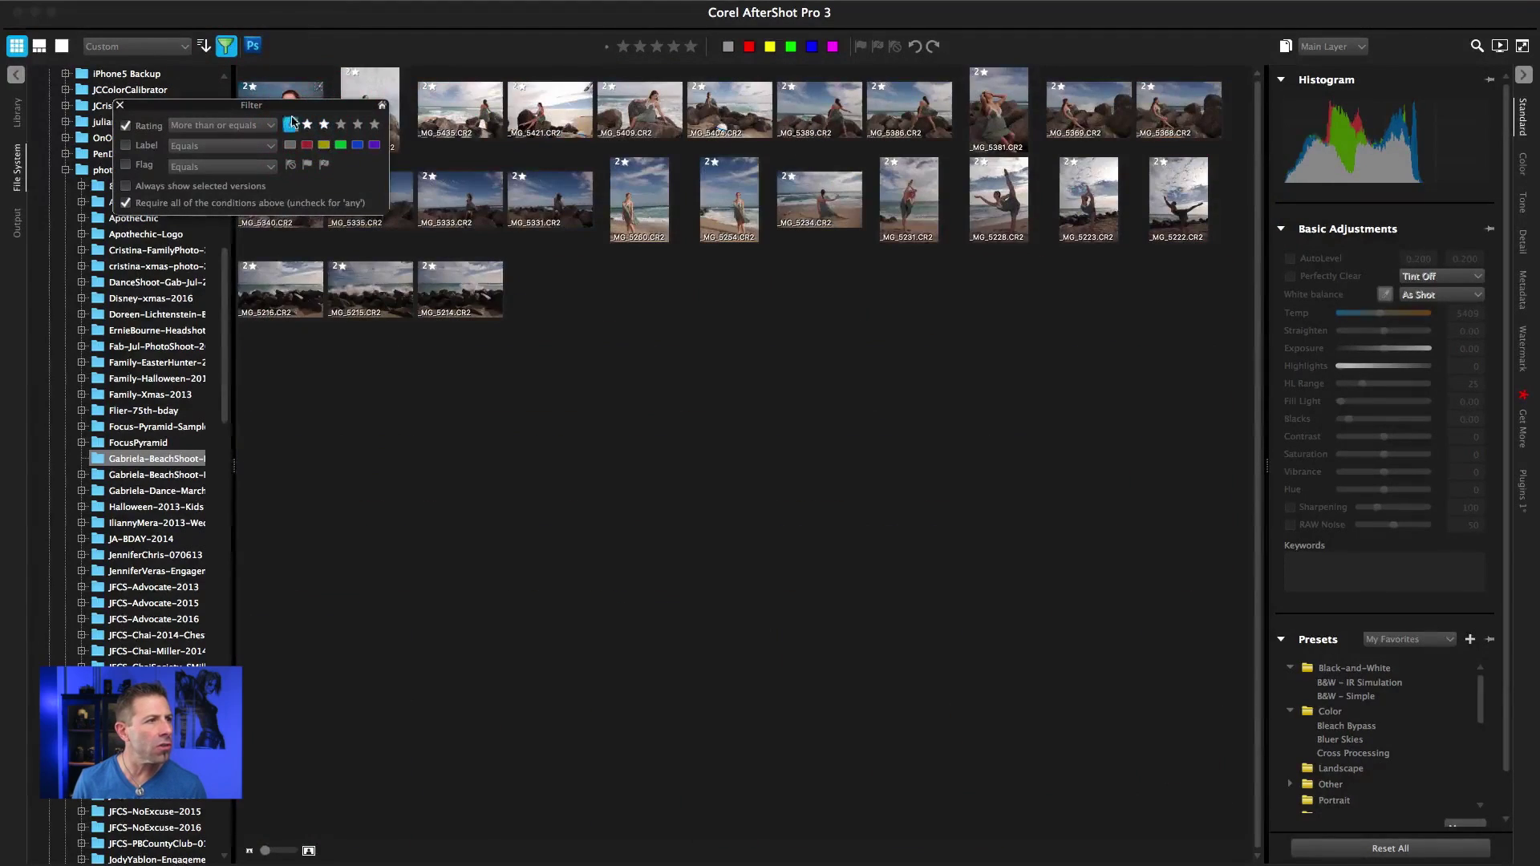
pyautogui.moveTo(289, 105); pyautogui.dragTo(632, 410)
pyautogui.click(411, 373)
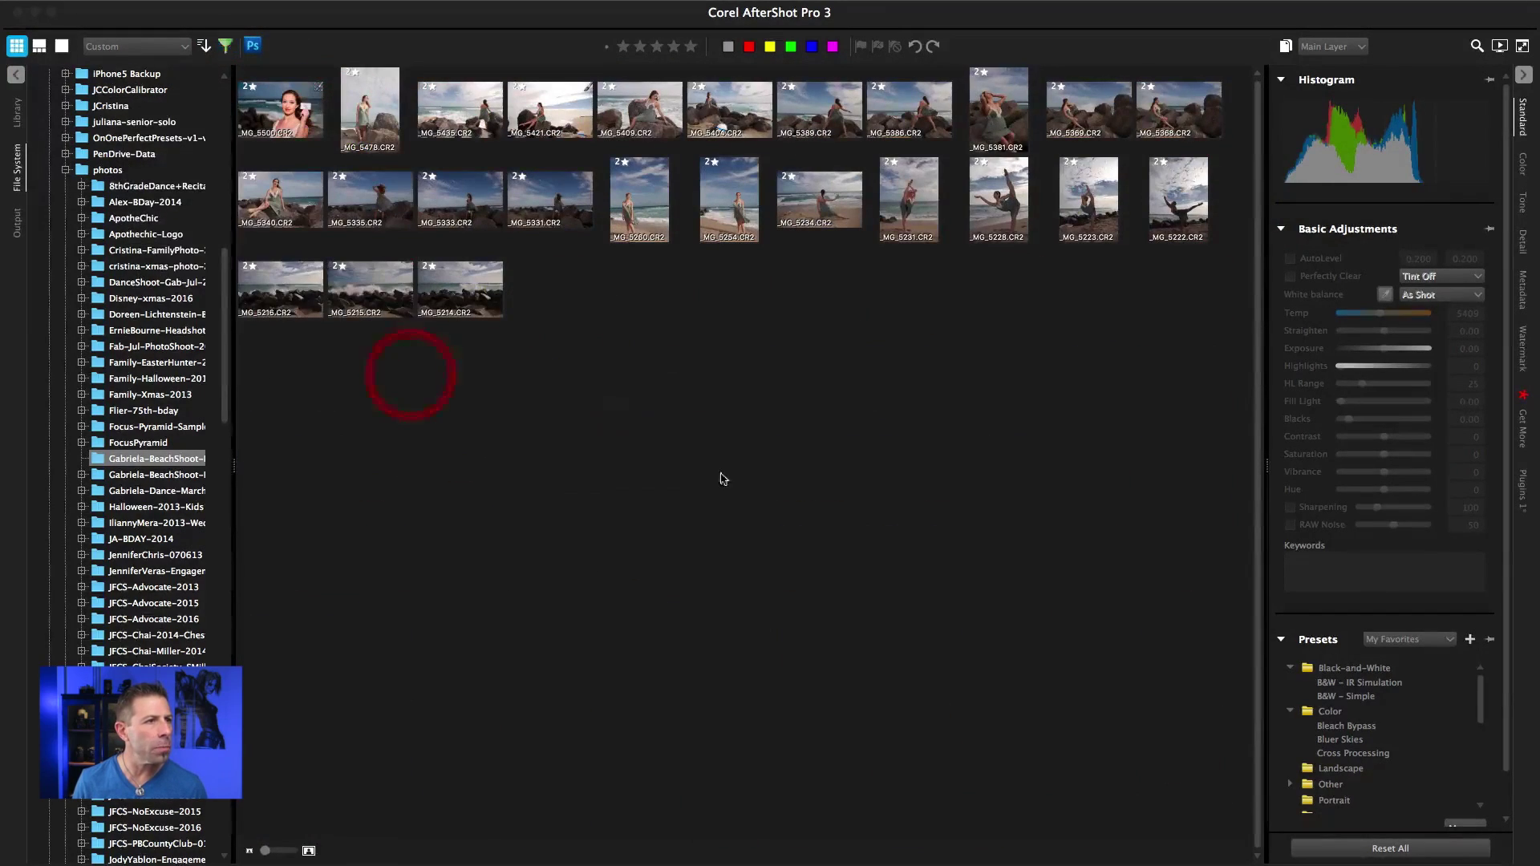
pyautogui.click(718, 475)
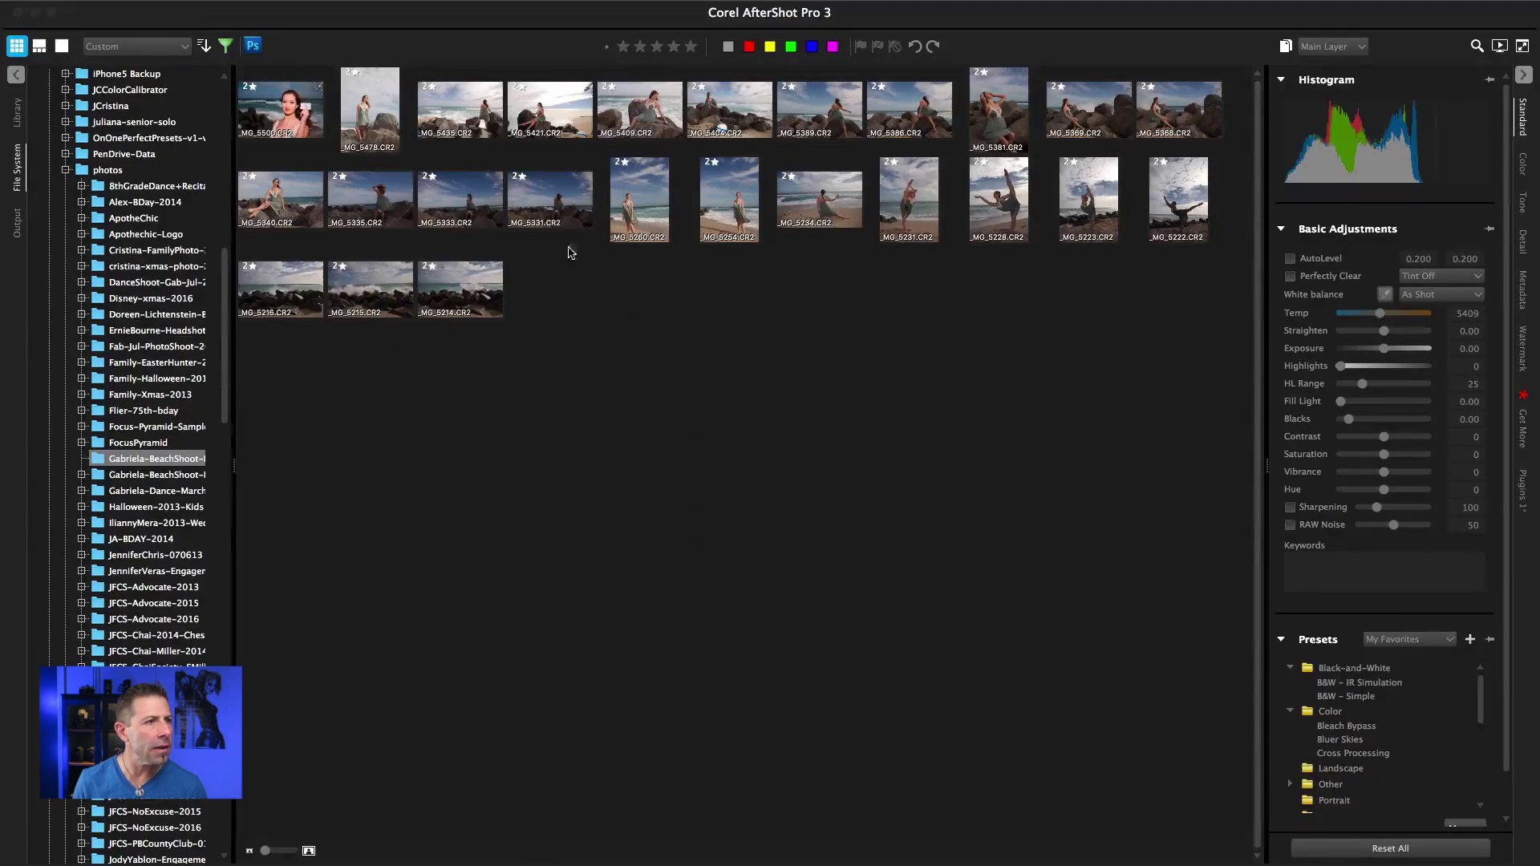
# - Open _MG_5331.CR2, the dancer on the rocks, in the single-image viewer
pyautogui.doubleClick(551, 202)
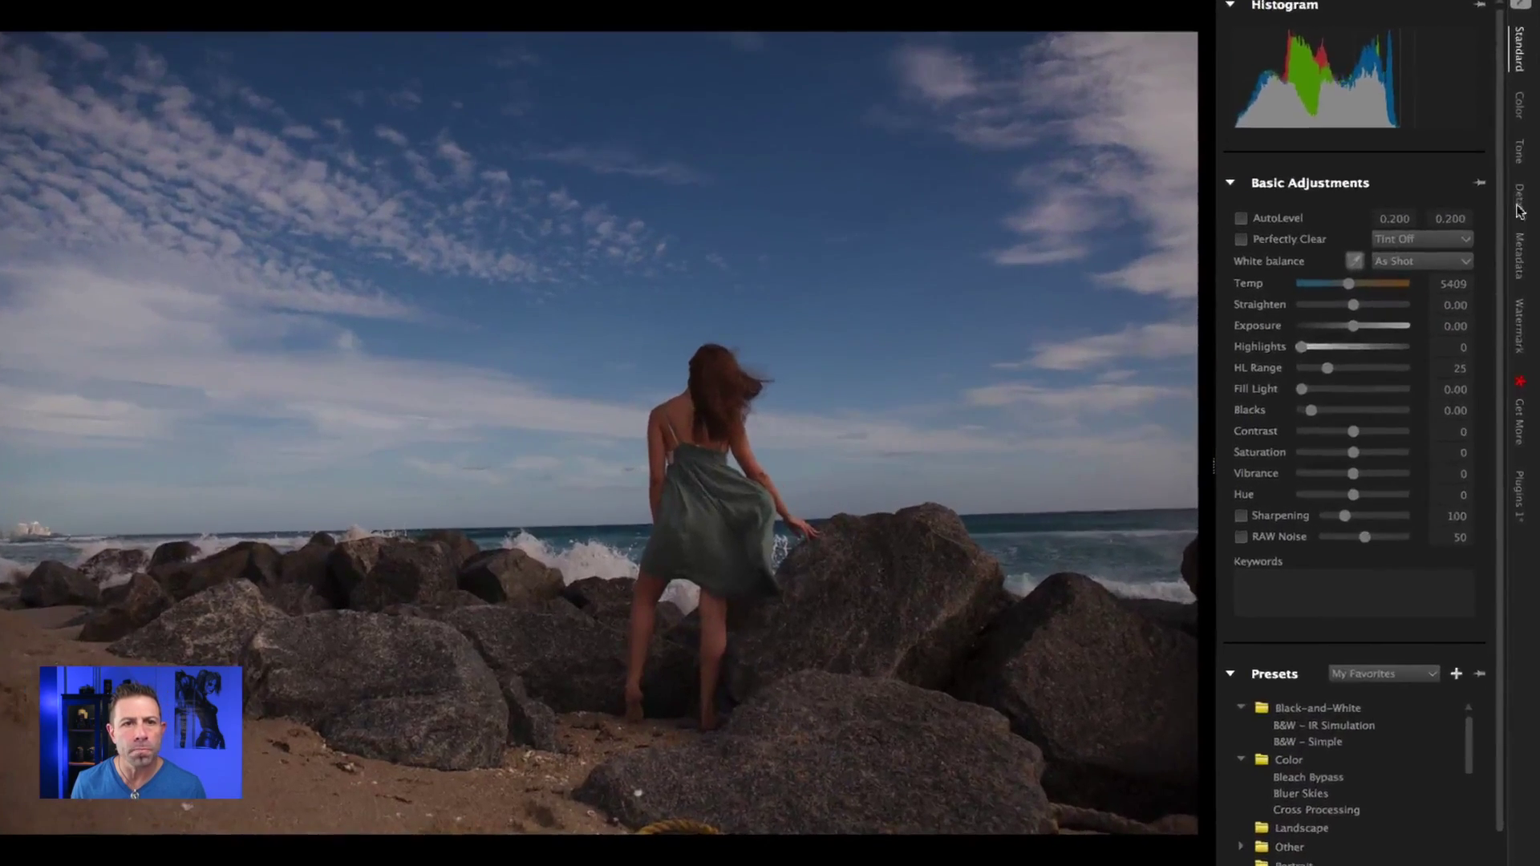
# - Enable Lens Correction in the Detail tab for the Canon EOS 5D Mark II profile
pyautogui.click(1523, 241)
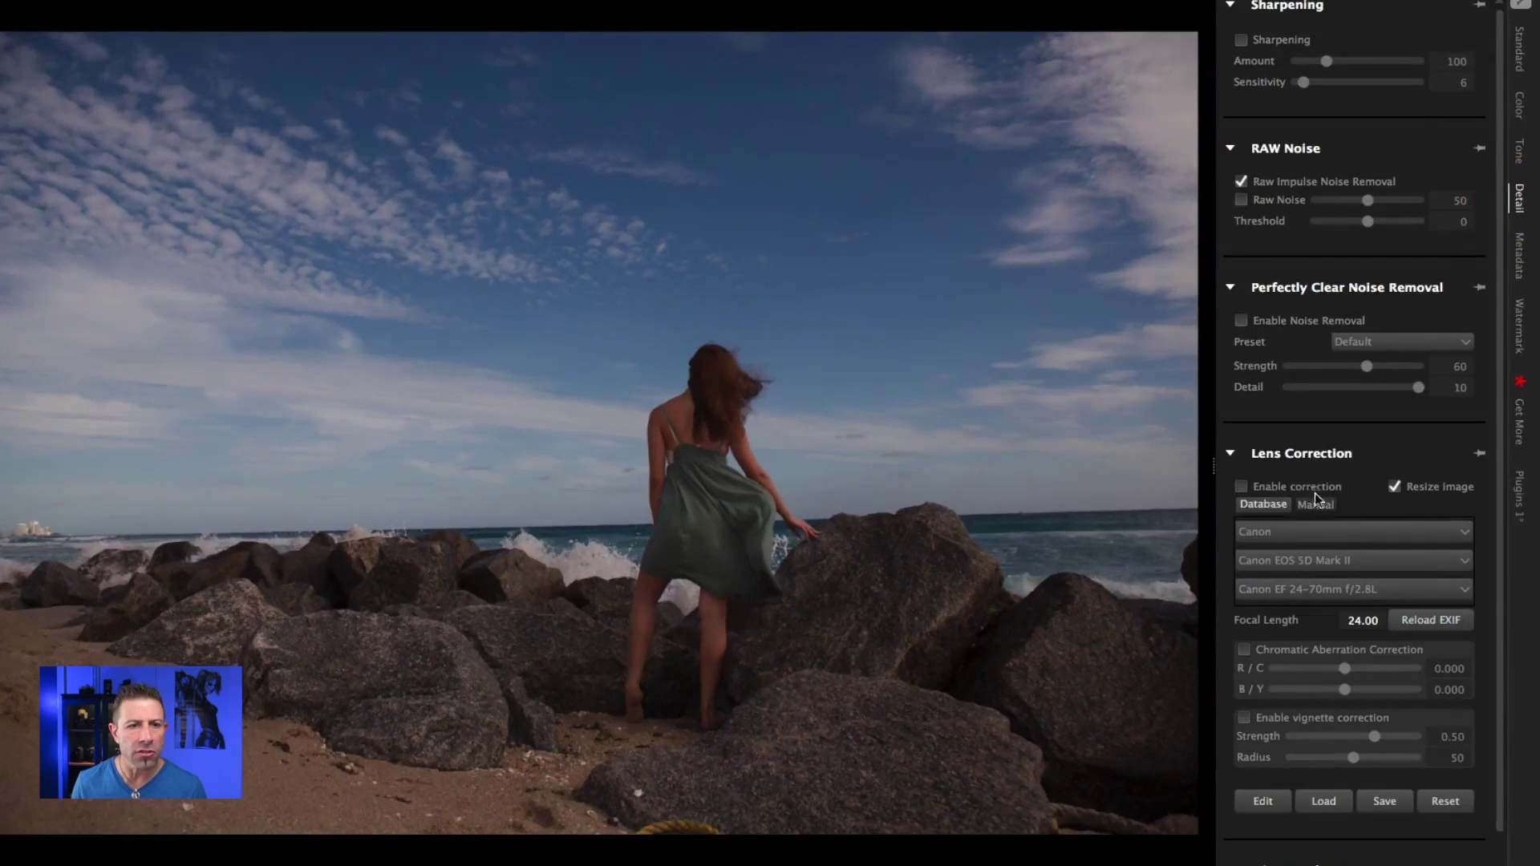
pyautogui.click(1245, 487)
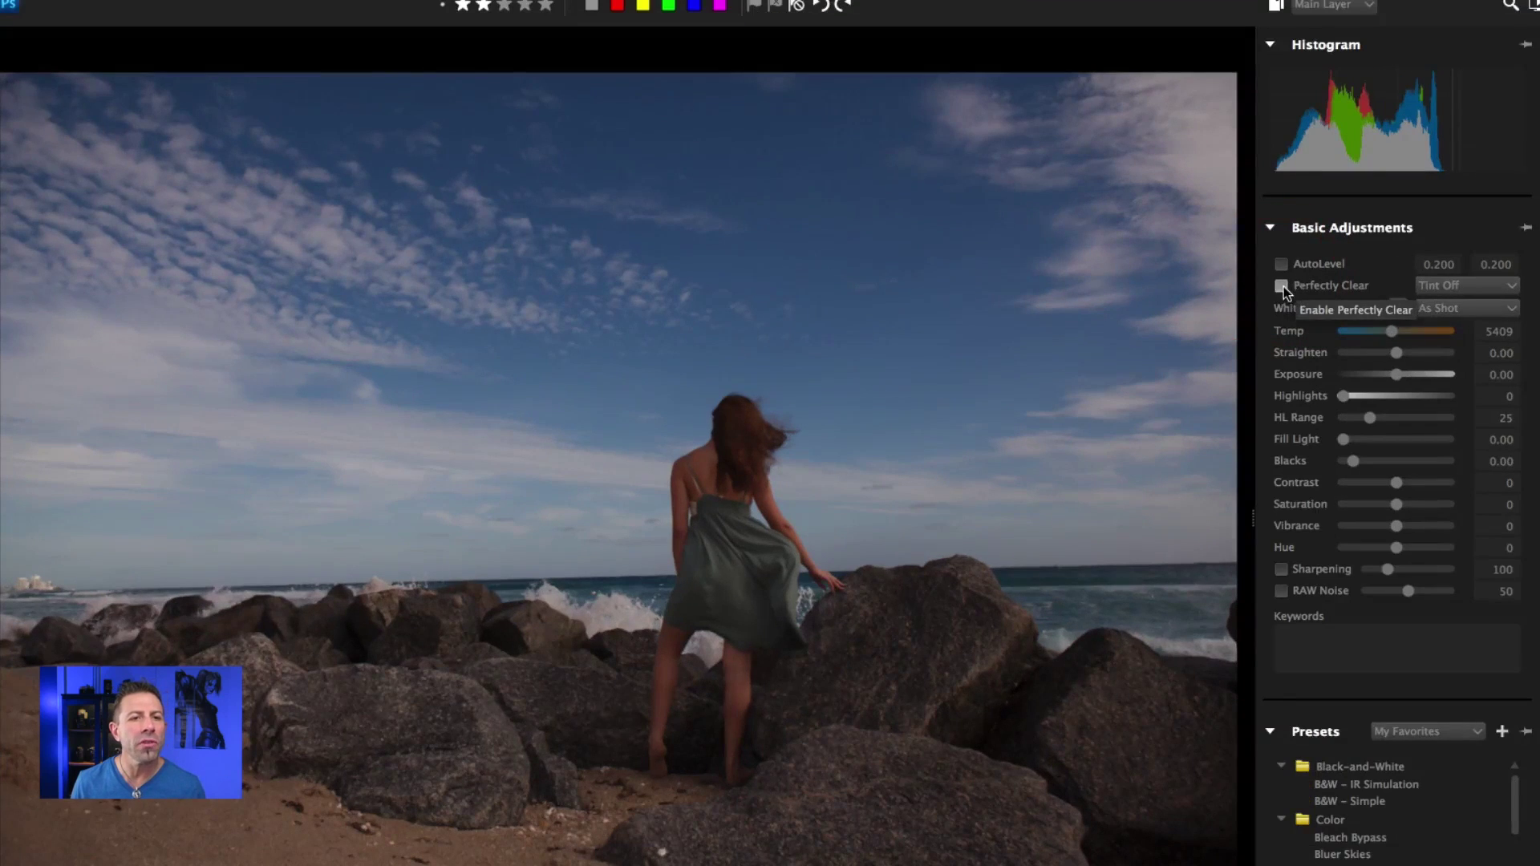
# - Enable Perfectly Clear and straighten along the sea horizon to a value of 1.32
pyautogui.click(1282, 286)
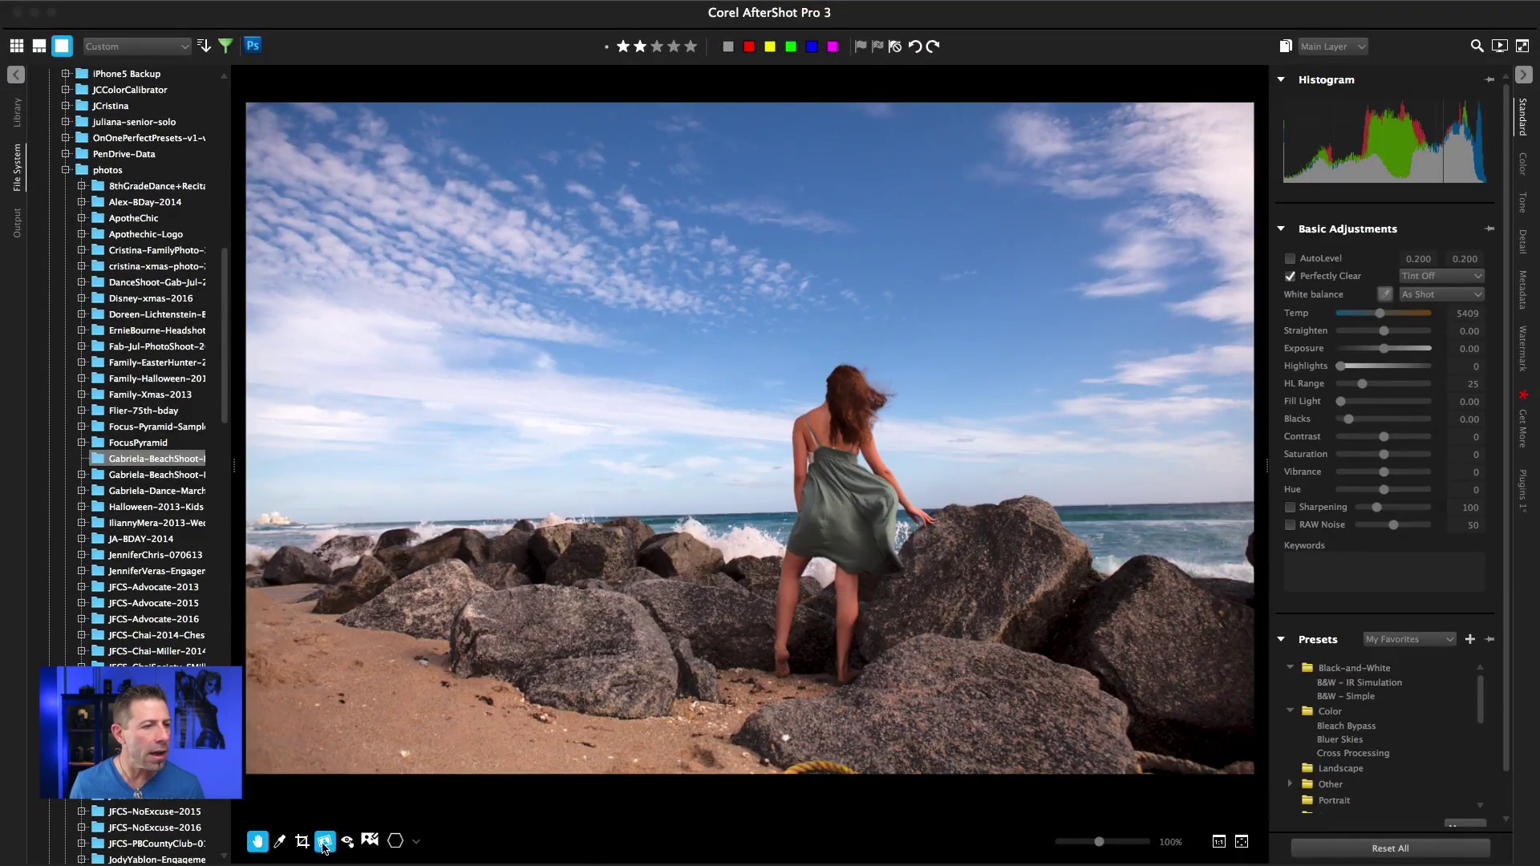
pyautogui.click(324, 842)
pyautogui.moveTo(425, 526); pyautogui.dragTo(1190, 507)
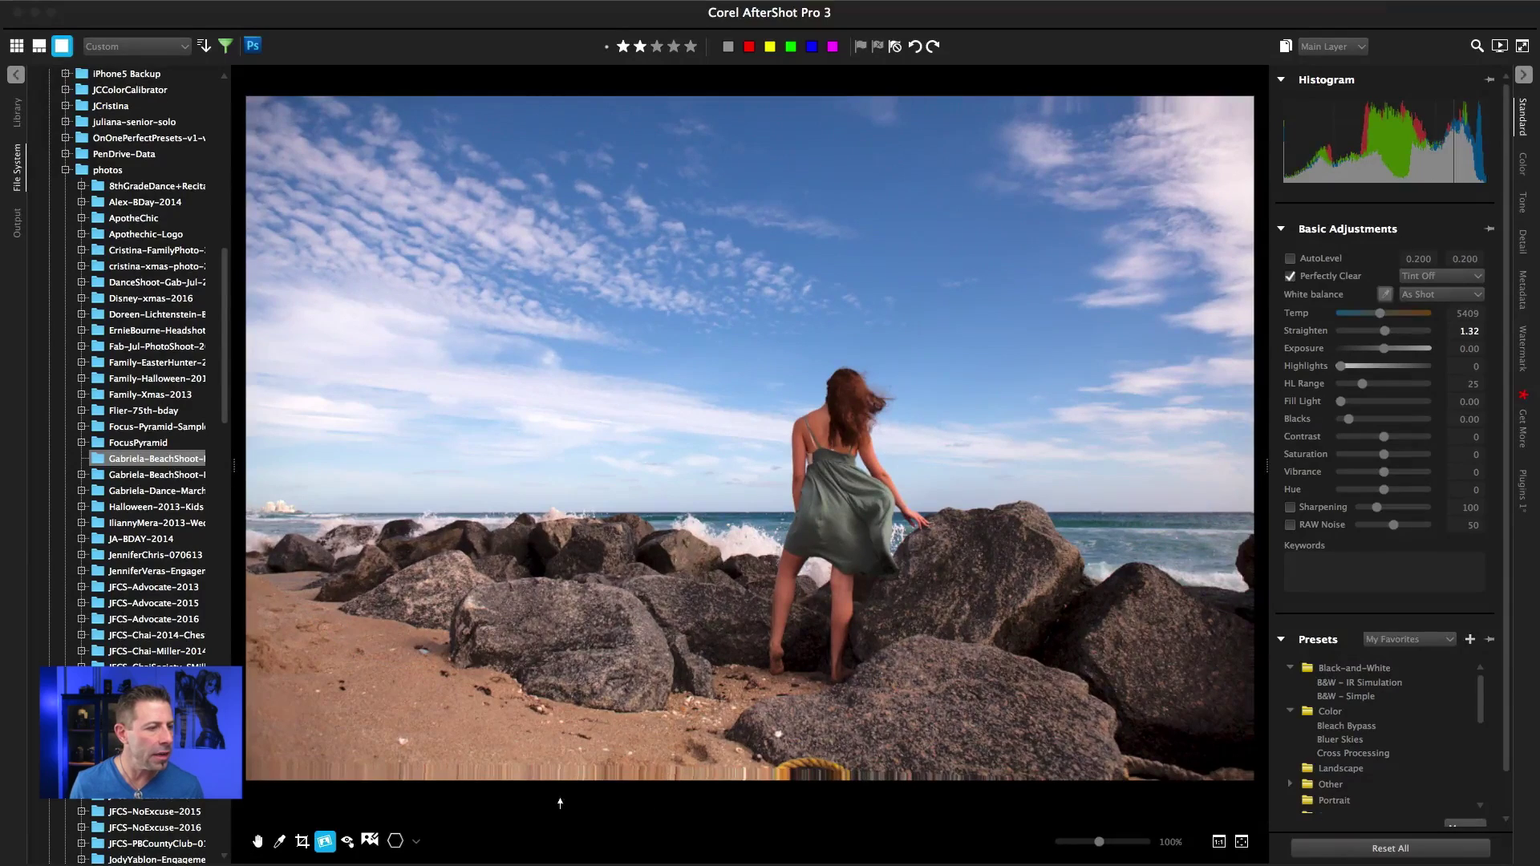
# - Enable the crop, pull its corners and top edge slightly inward, and apply at 5506 × 3671
pyautogui.click(301, 840)
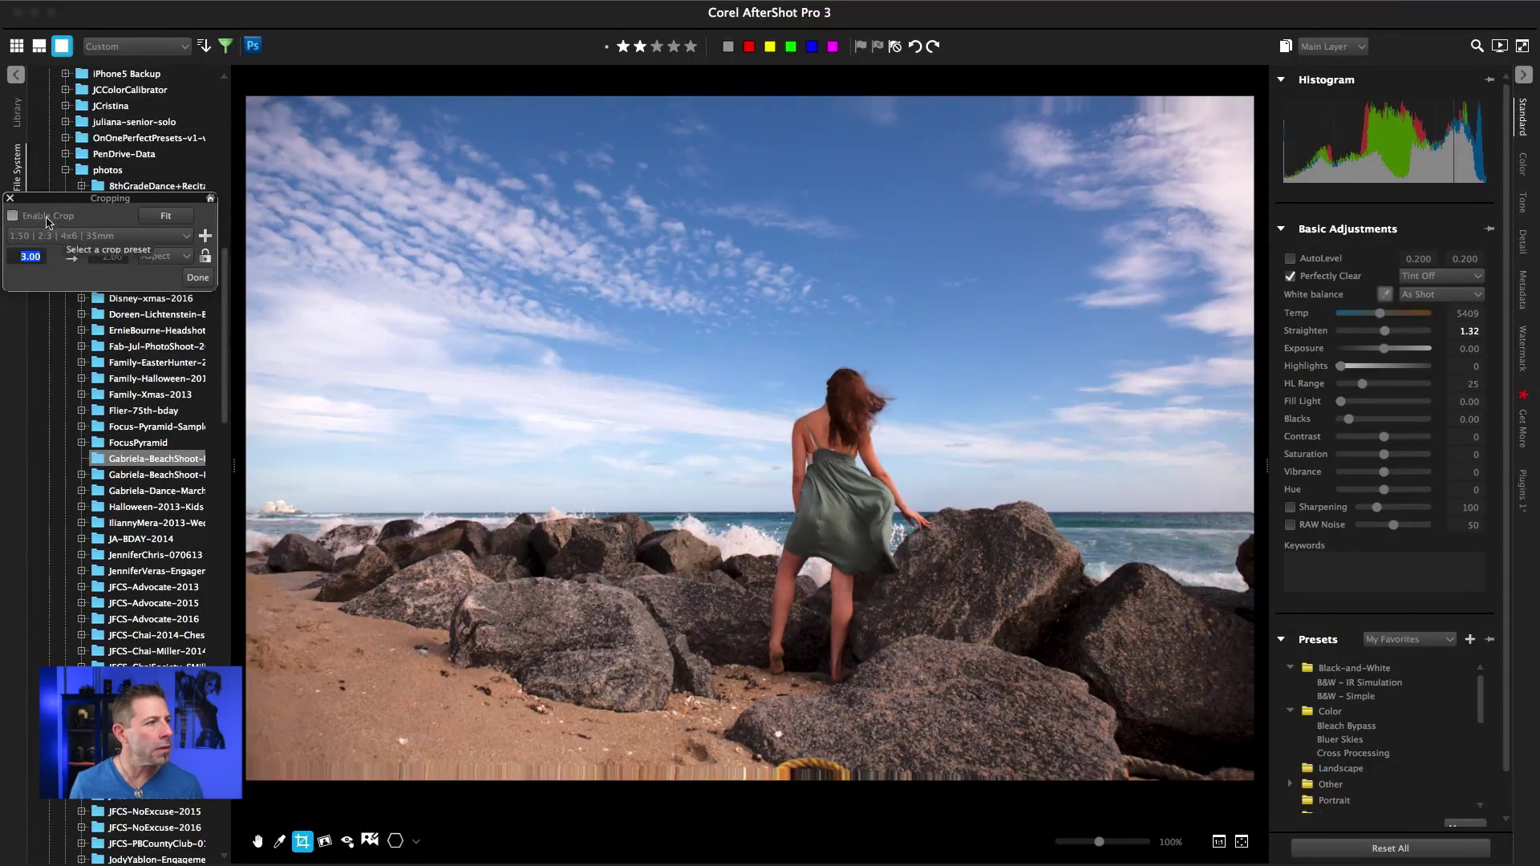
pyautogui.click(13, 214)
pyautogui.click(10, 198)
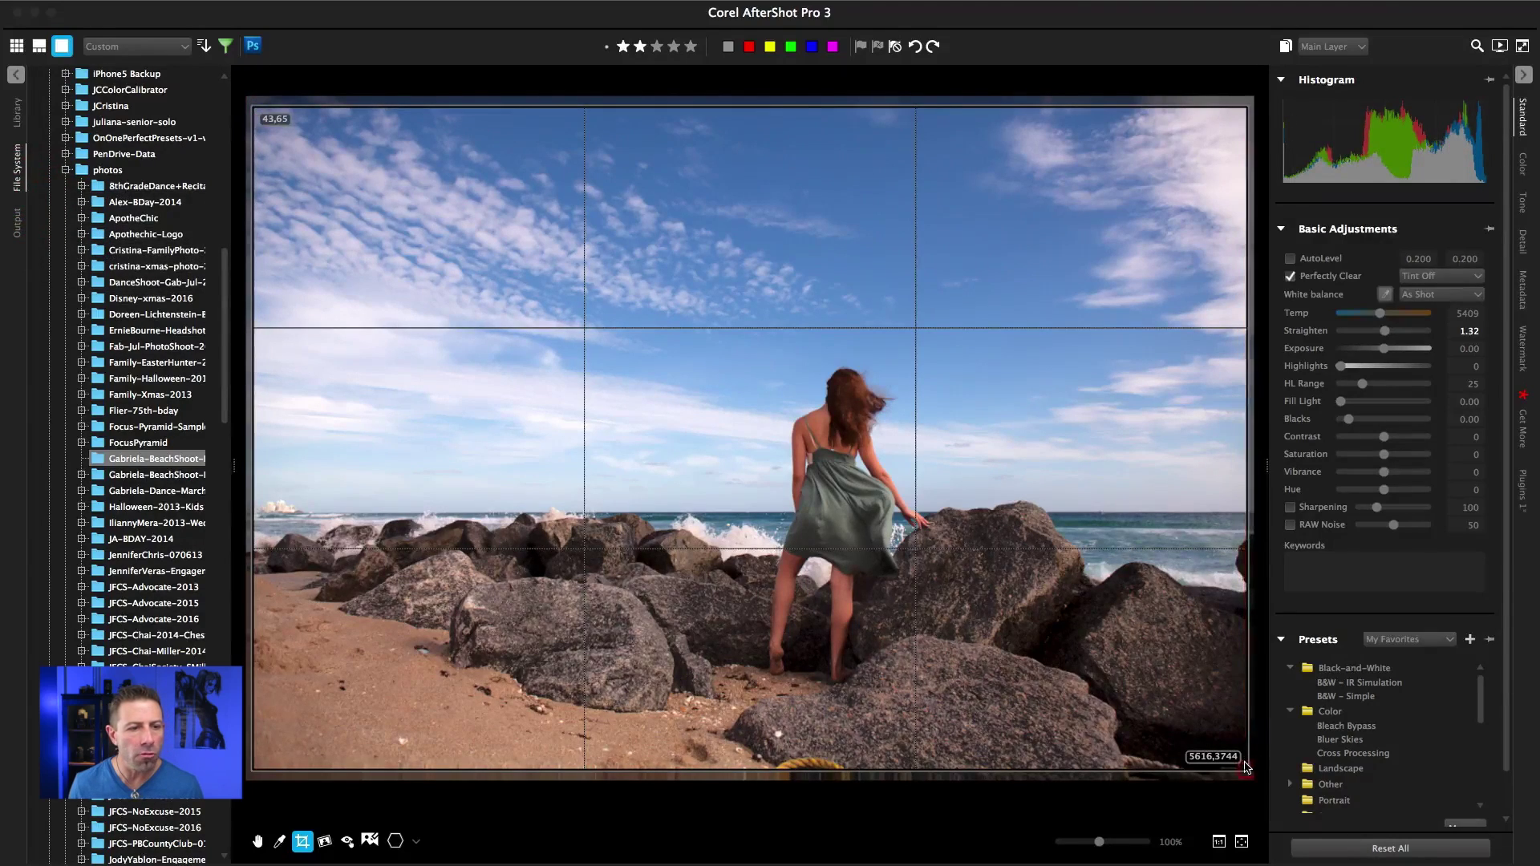
pyautogui.moveTo(1249, 771); pyautogui.dragTo(1246, 770)
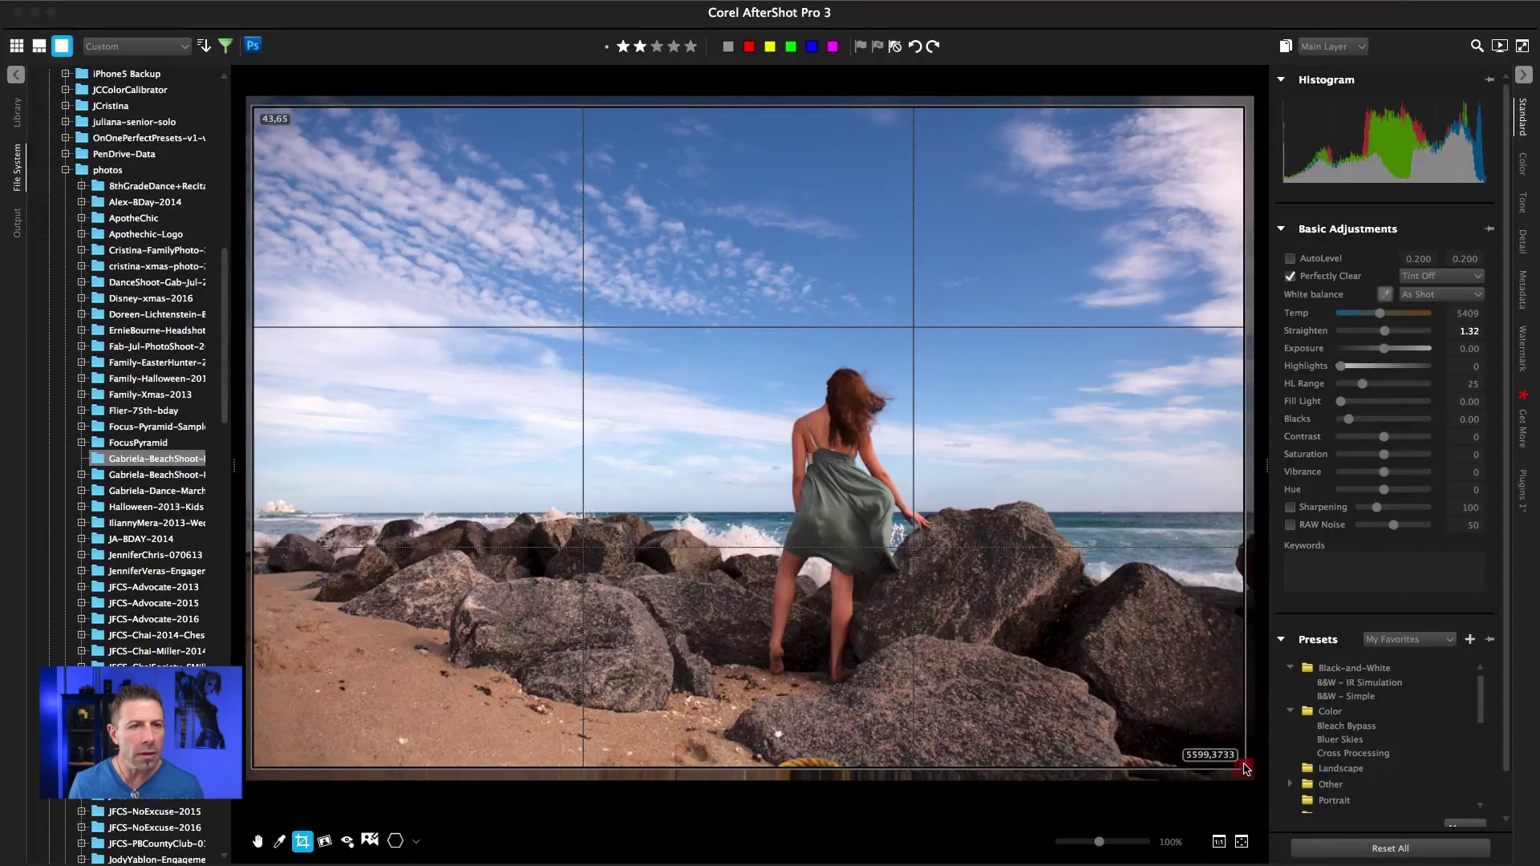
pyautogui.moveTo(1244, 108); pyautogui.dragTo(1230, 118)
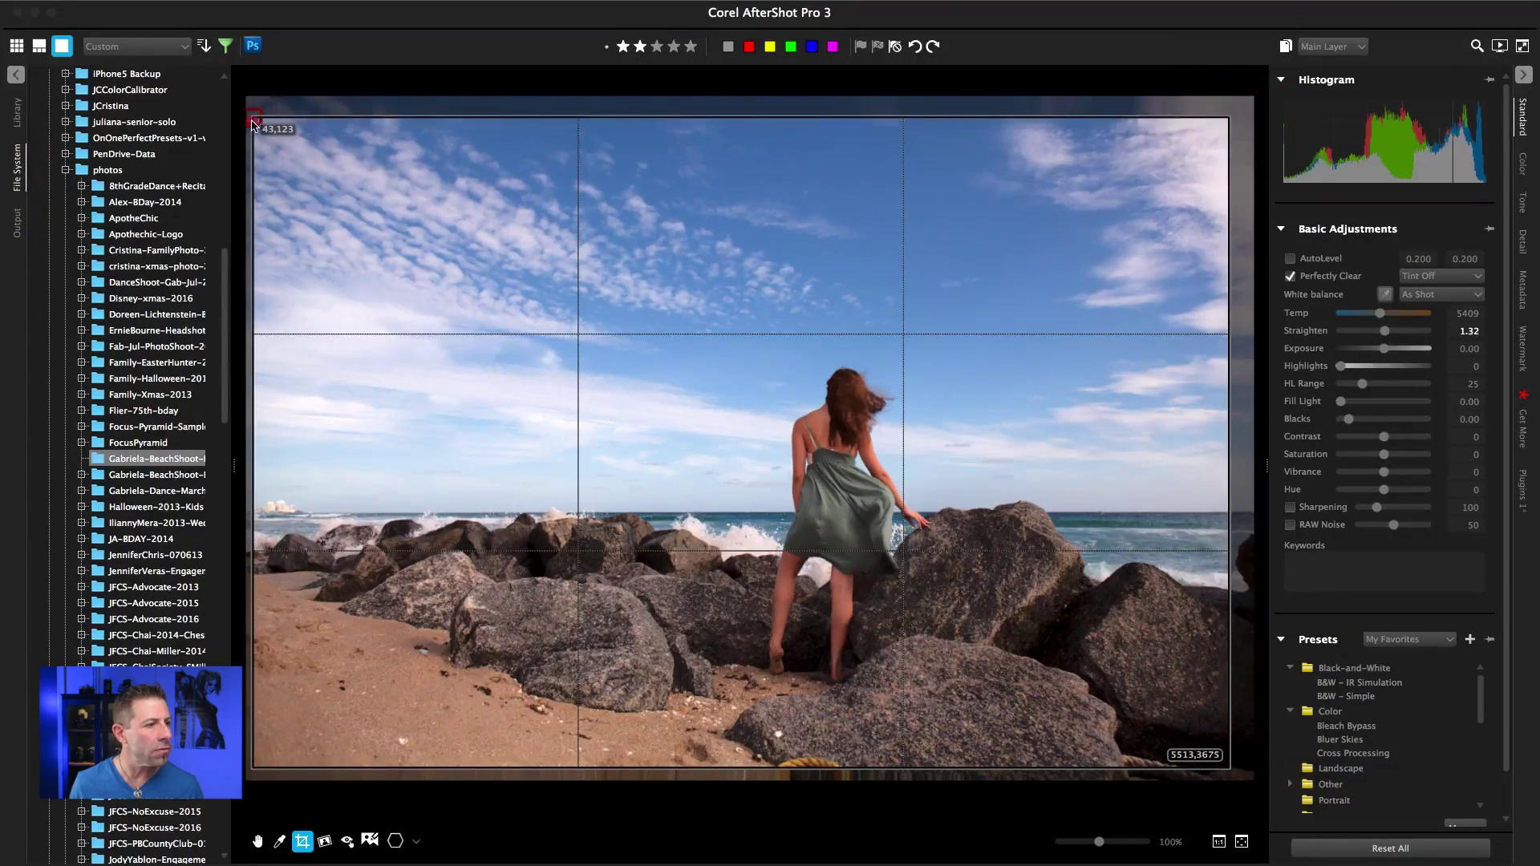
pyautogui.moveTo(251, 122); pyautogui.dragTo(254, 125)
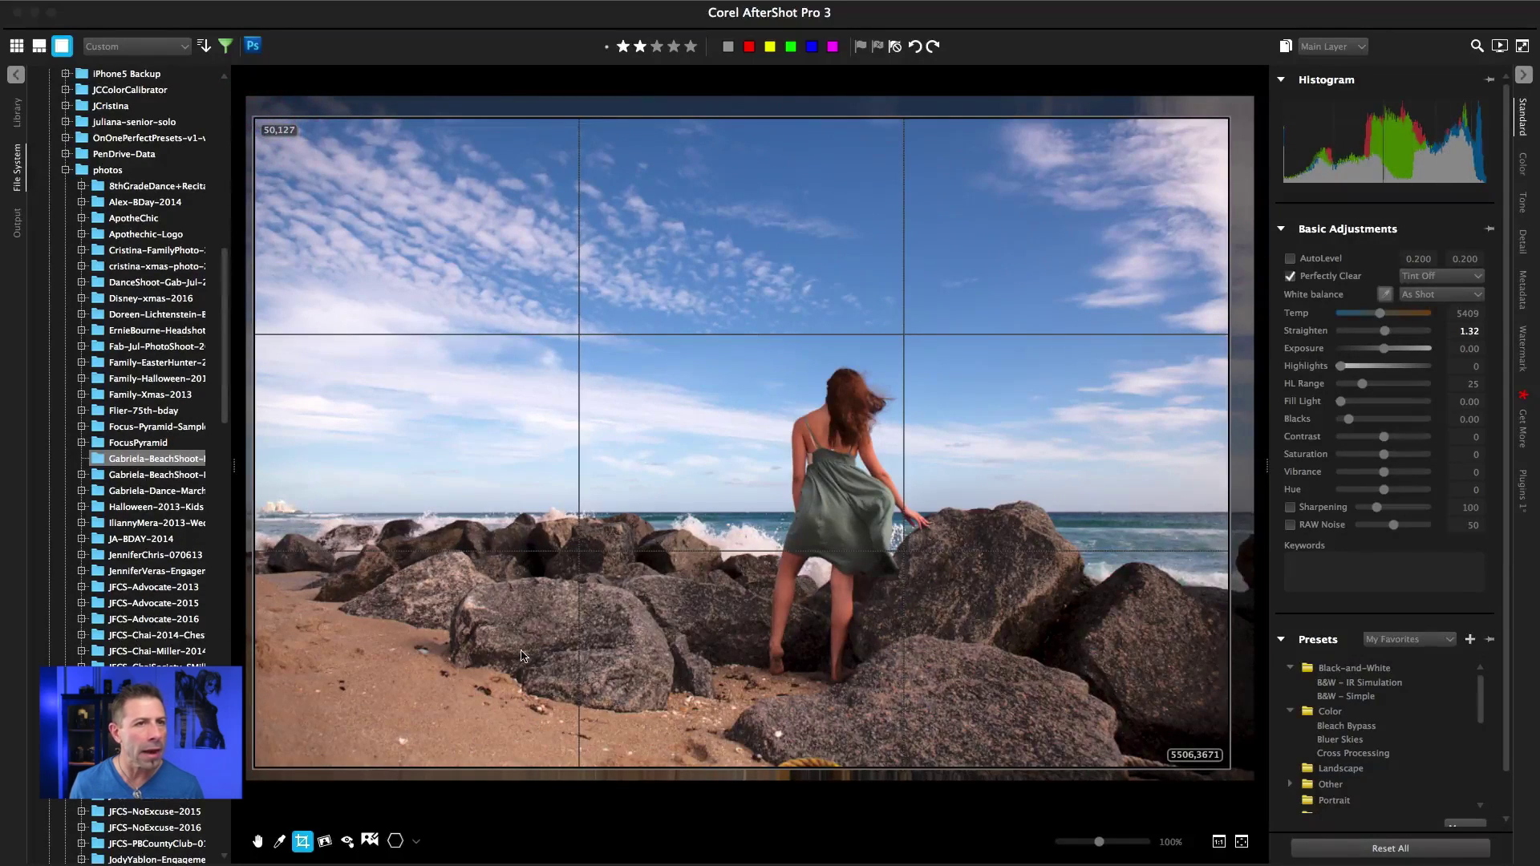
pyautogui.press('Return')
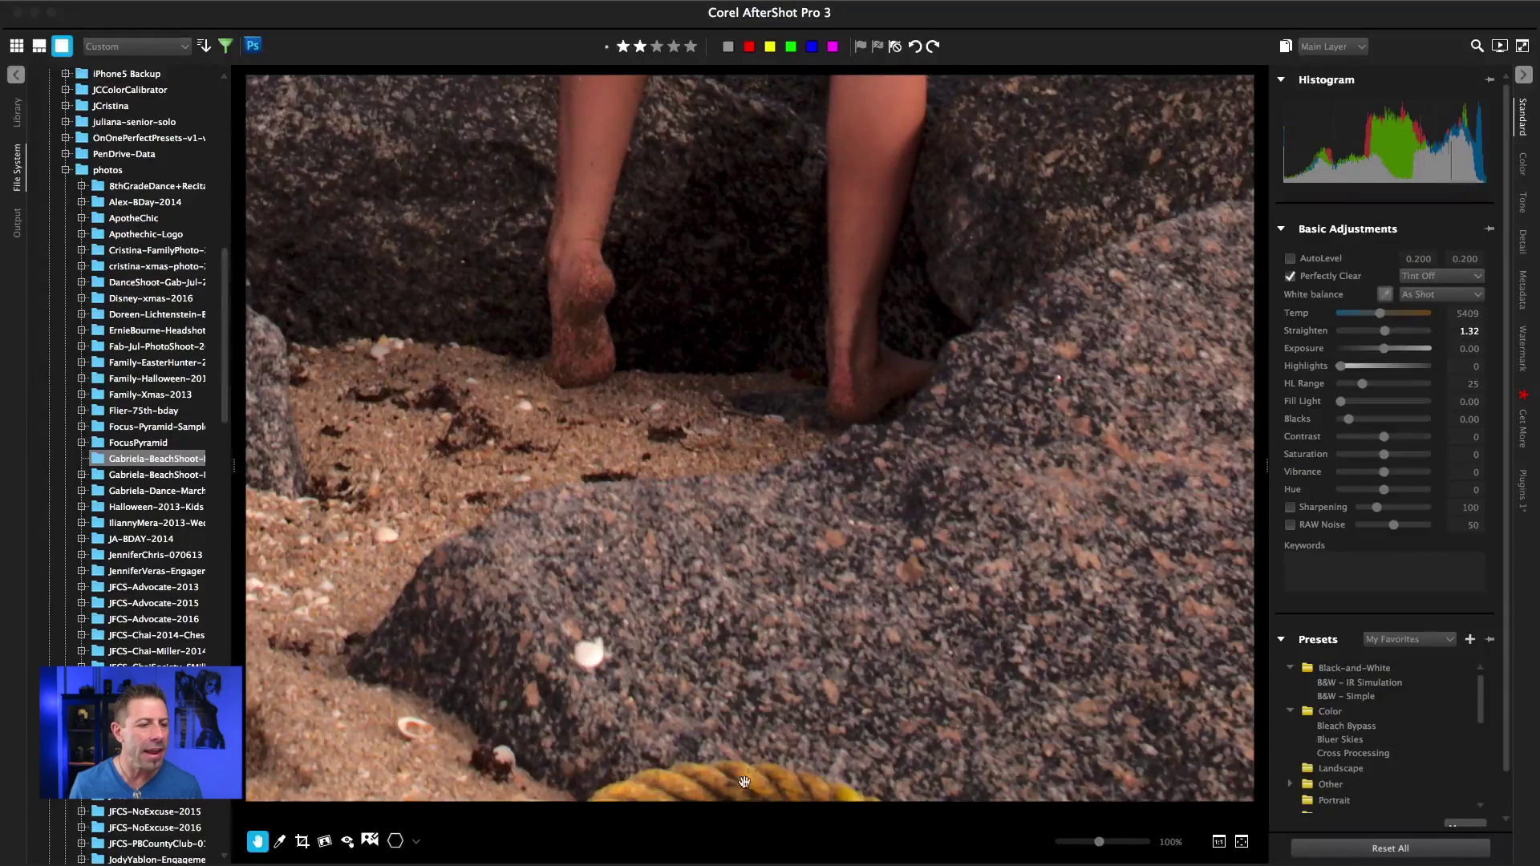
# - Add a Heal/Clone/Blemish layer at 100 opacity from the Layers panel
pyautogui.click(1286, 45)
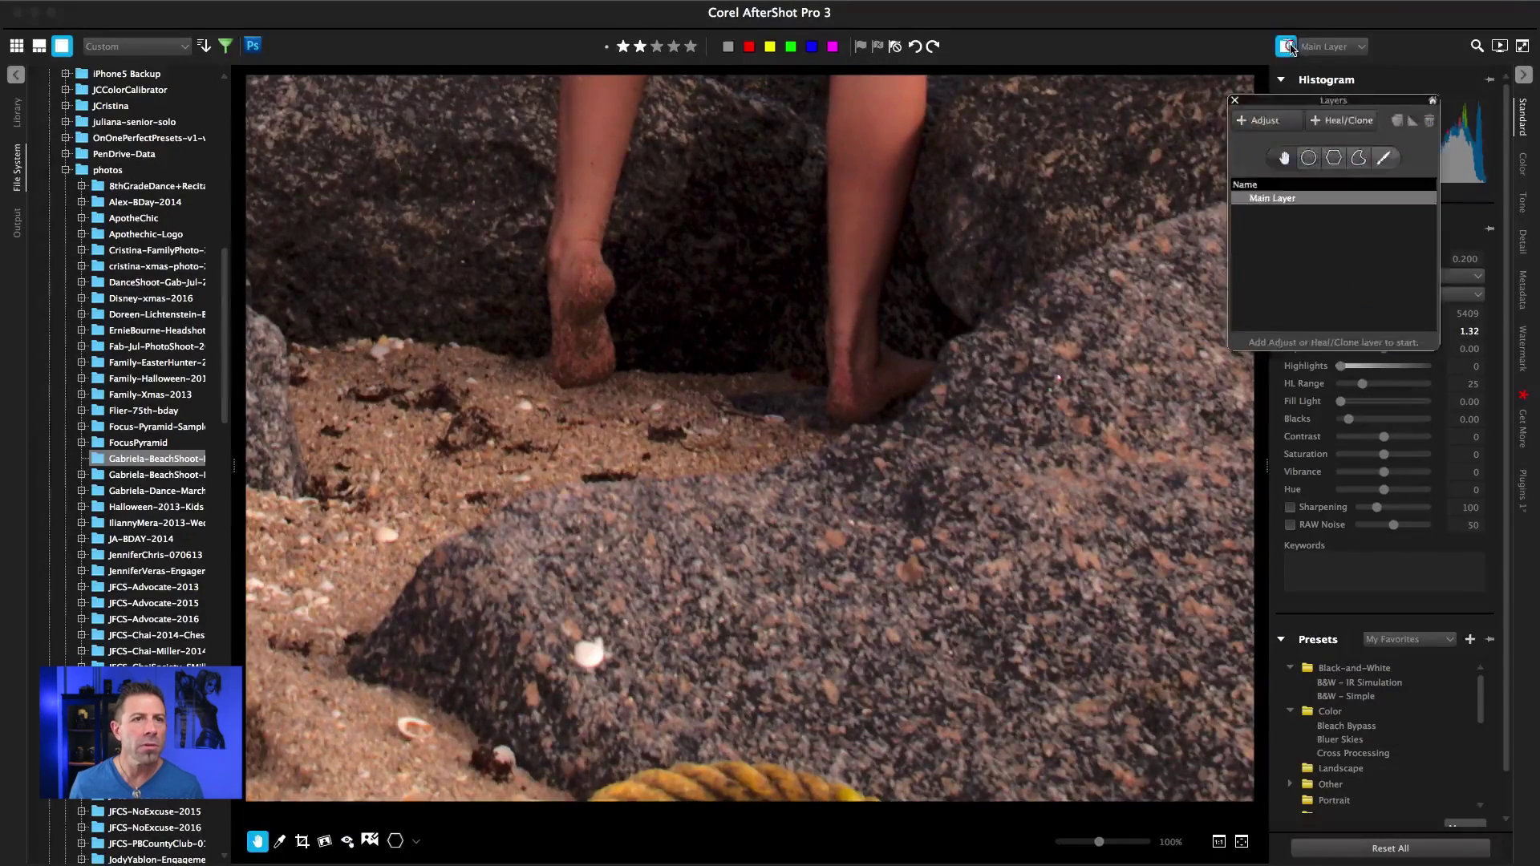
pyautogui.click(1287, 46)
pyautogui.click(1286, 46)
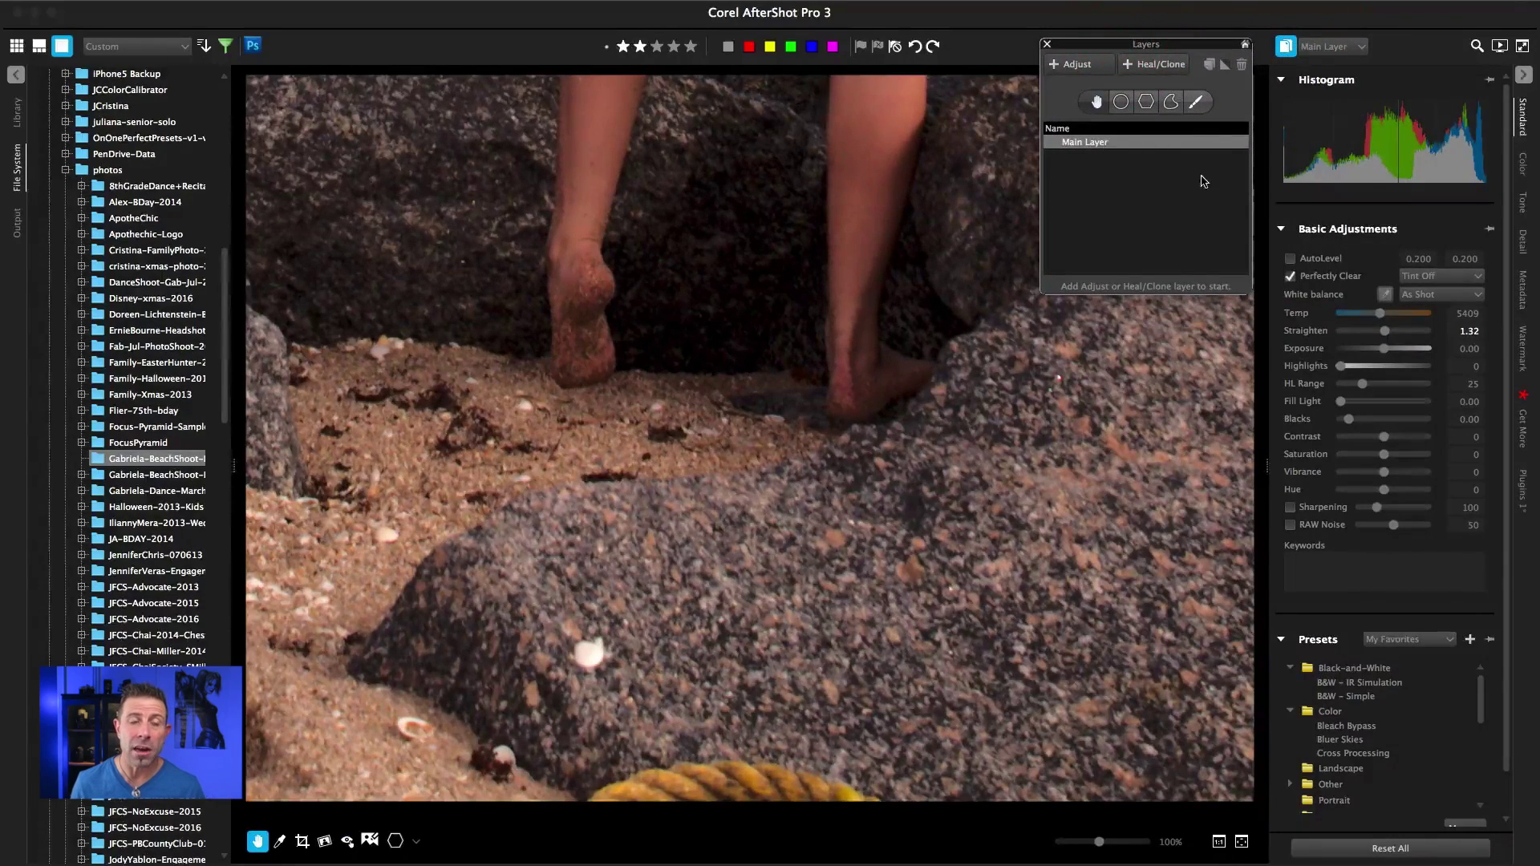
pyautogui.click(1162, 69)
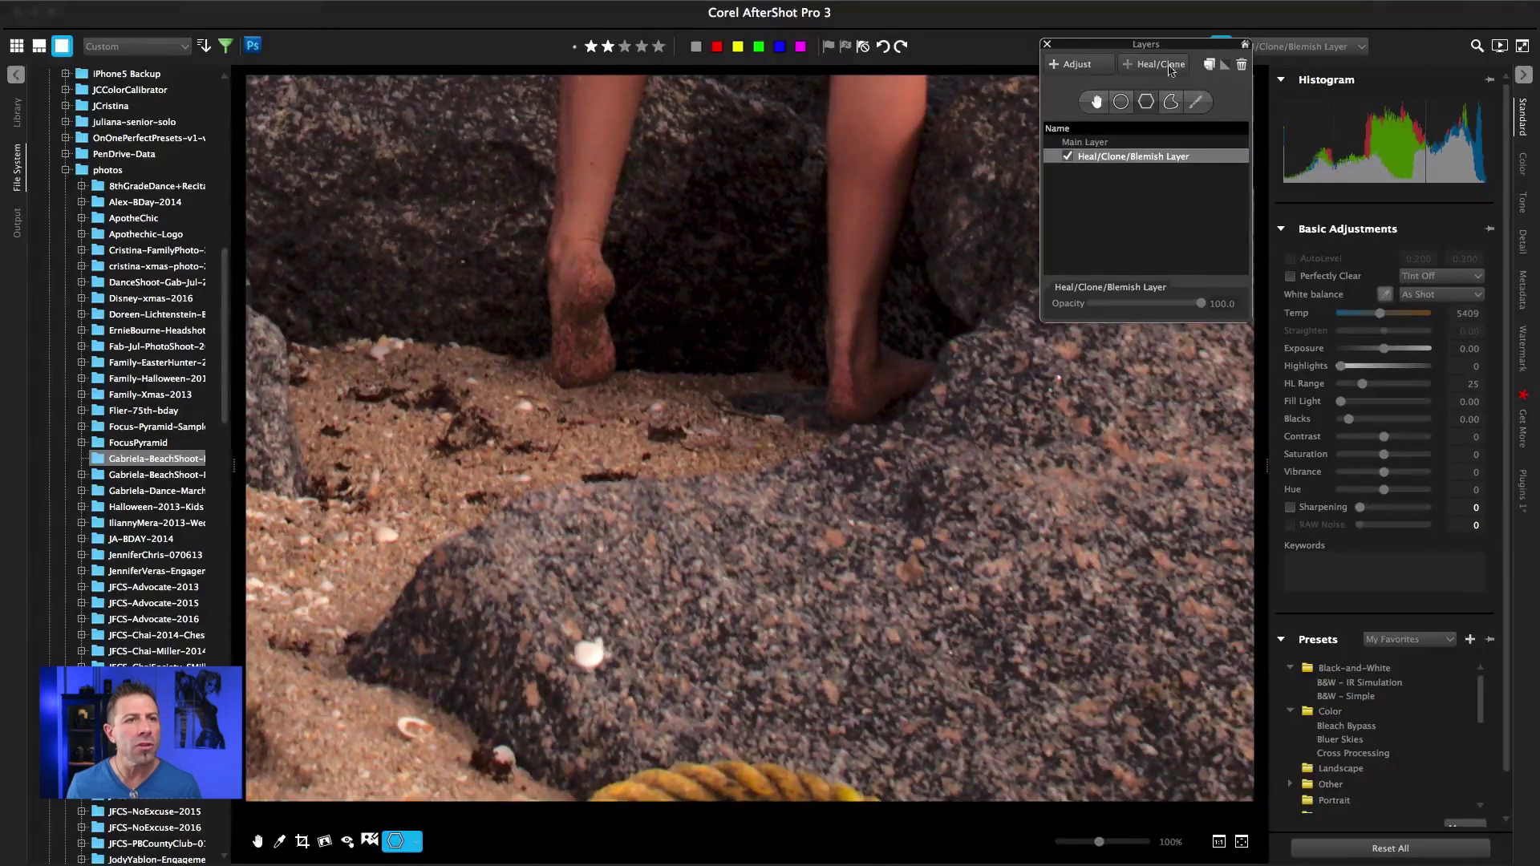
# - Draw a polygon clone patch over the rope area, sourcing it from the rock texture
pyautogui.click(1121, 101)
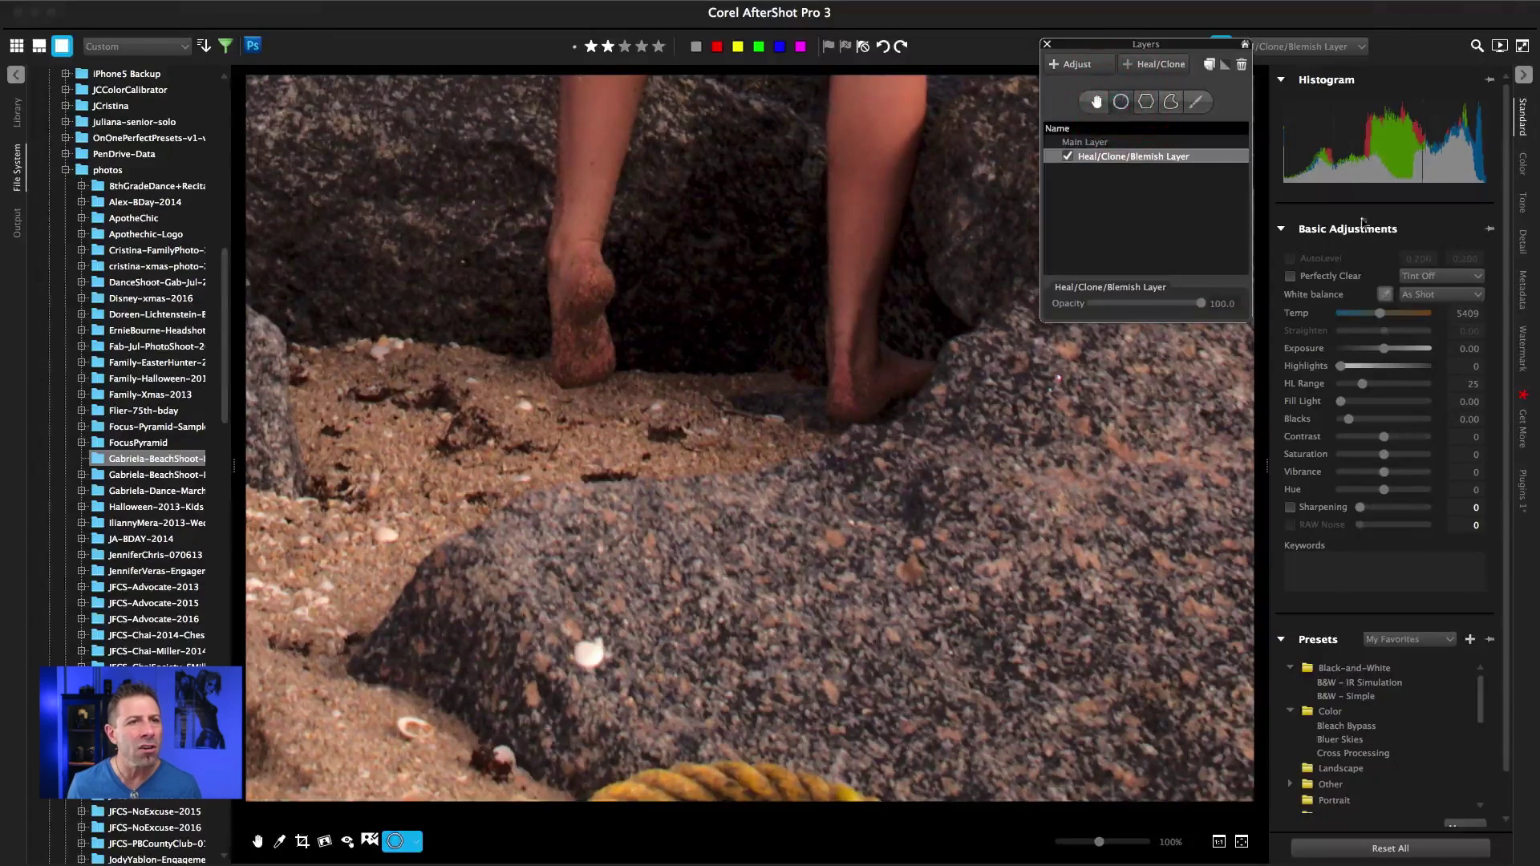
pyautogui.click(1148, 102)
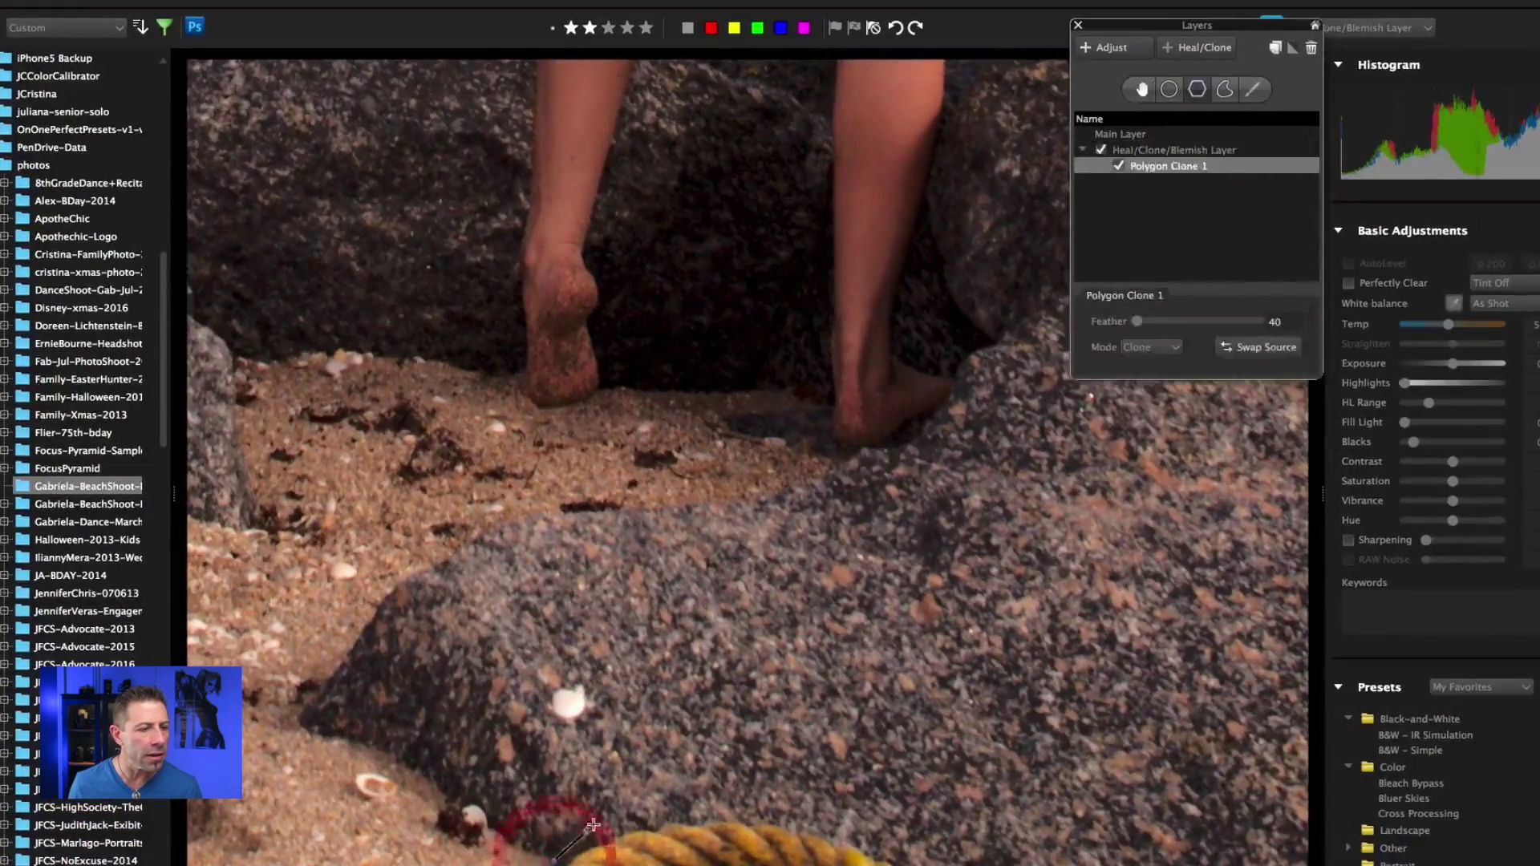
pyautogui.click(598, 821)
pyautogui.click(717, 799)
pyautogui.click(824, 813)
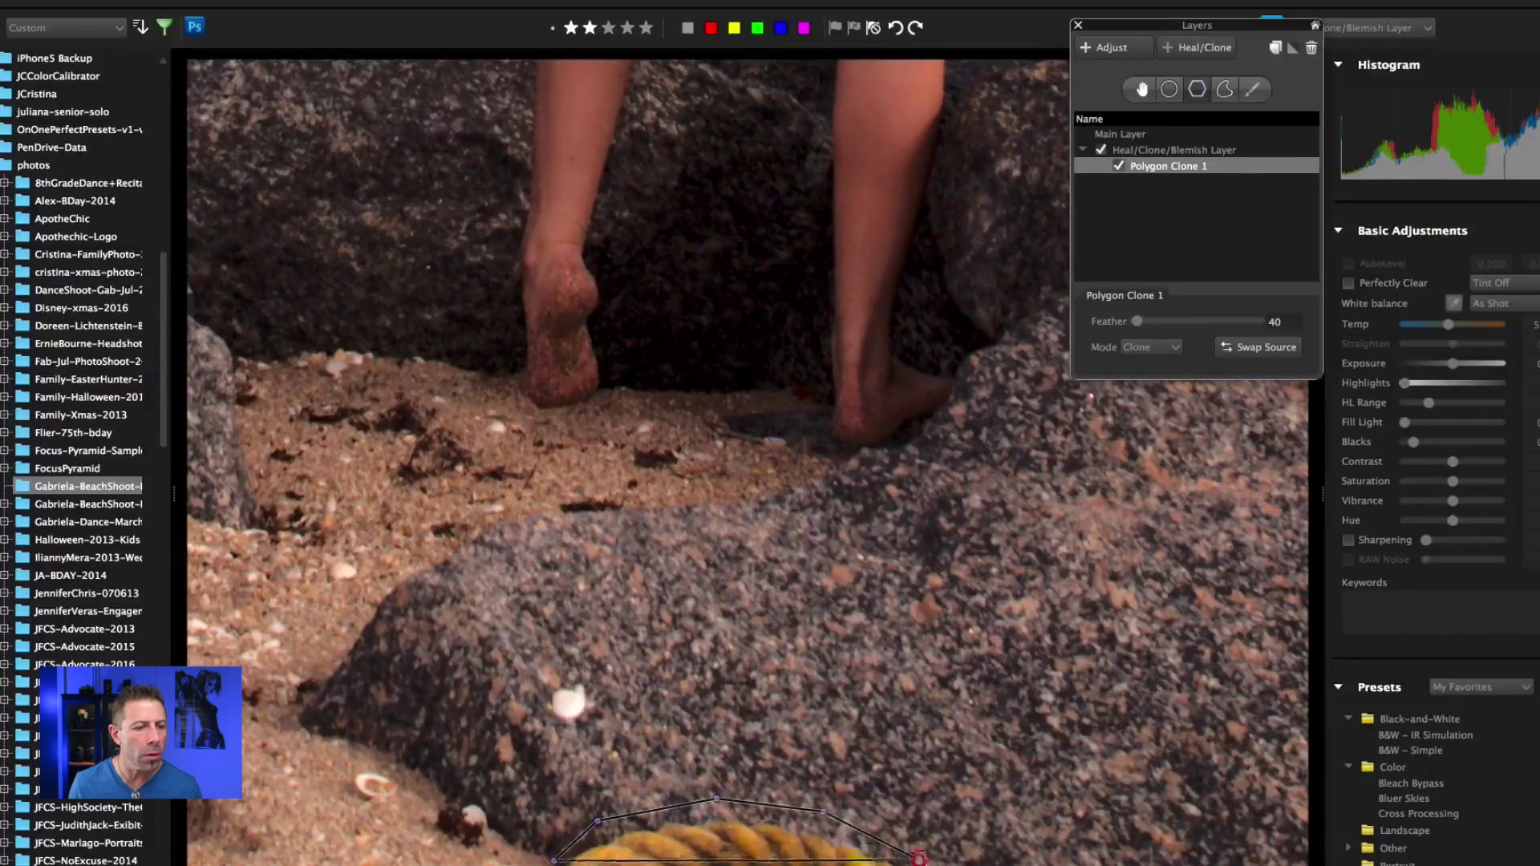
pyautogui.click(919, 859)
pyautogui.click(553, 861)
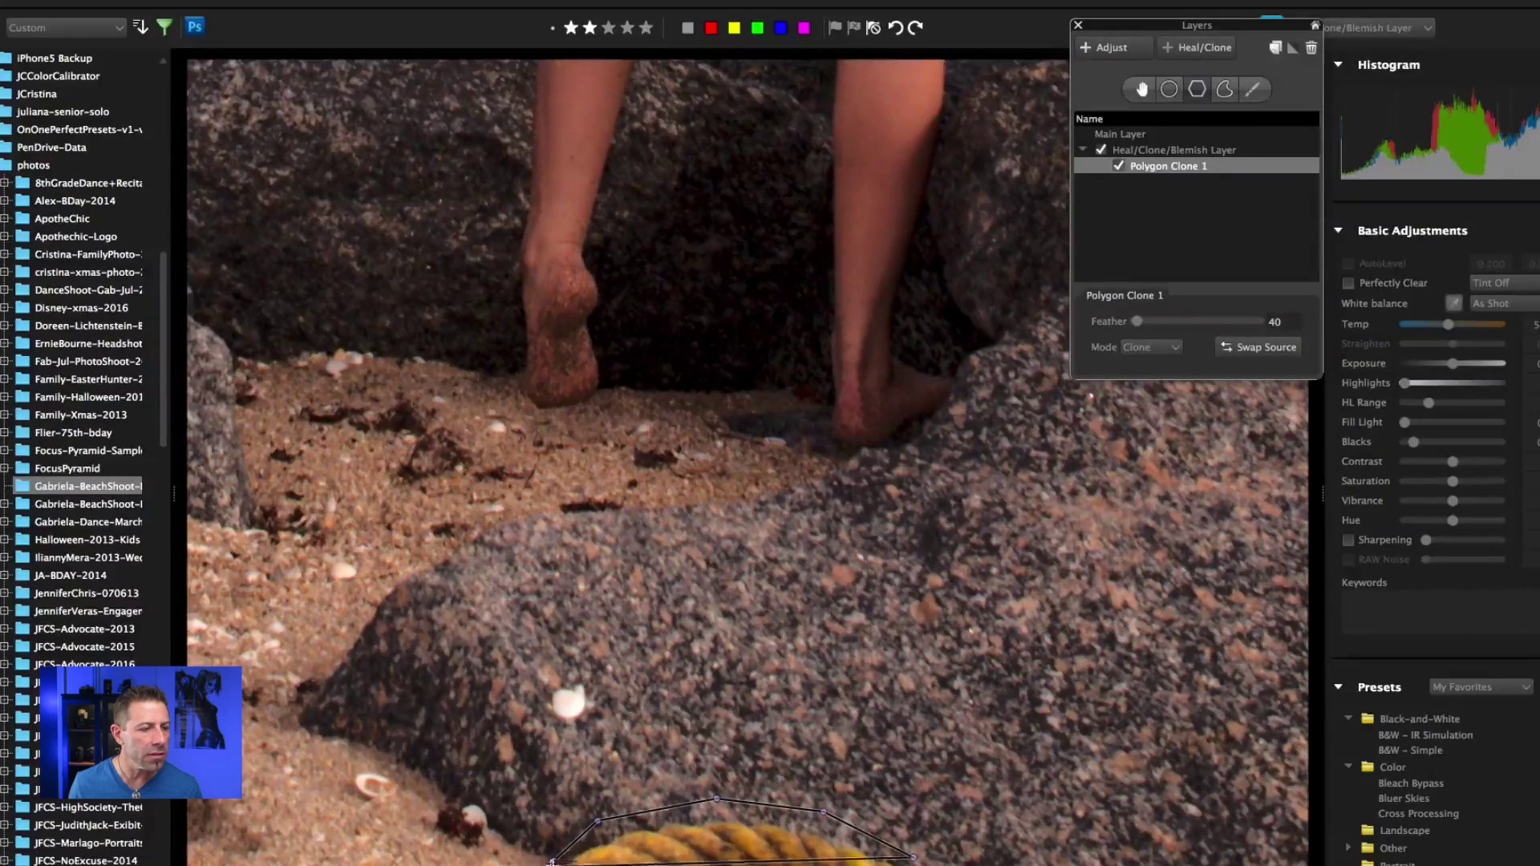
pyautogui.moveTo(553, 862)
pyautogui.mouseDown()
pyautogui.moveTo(534, 827)
pyautogui.moveTo(929, 826)
pyautogui.moveTo(1035, 726)
pyautogui.moveTo(1083, 601)
pyautogui.mouseUp()
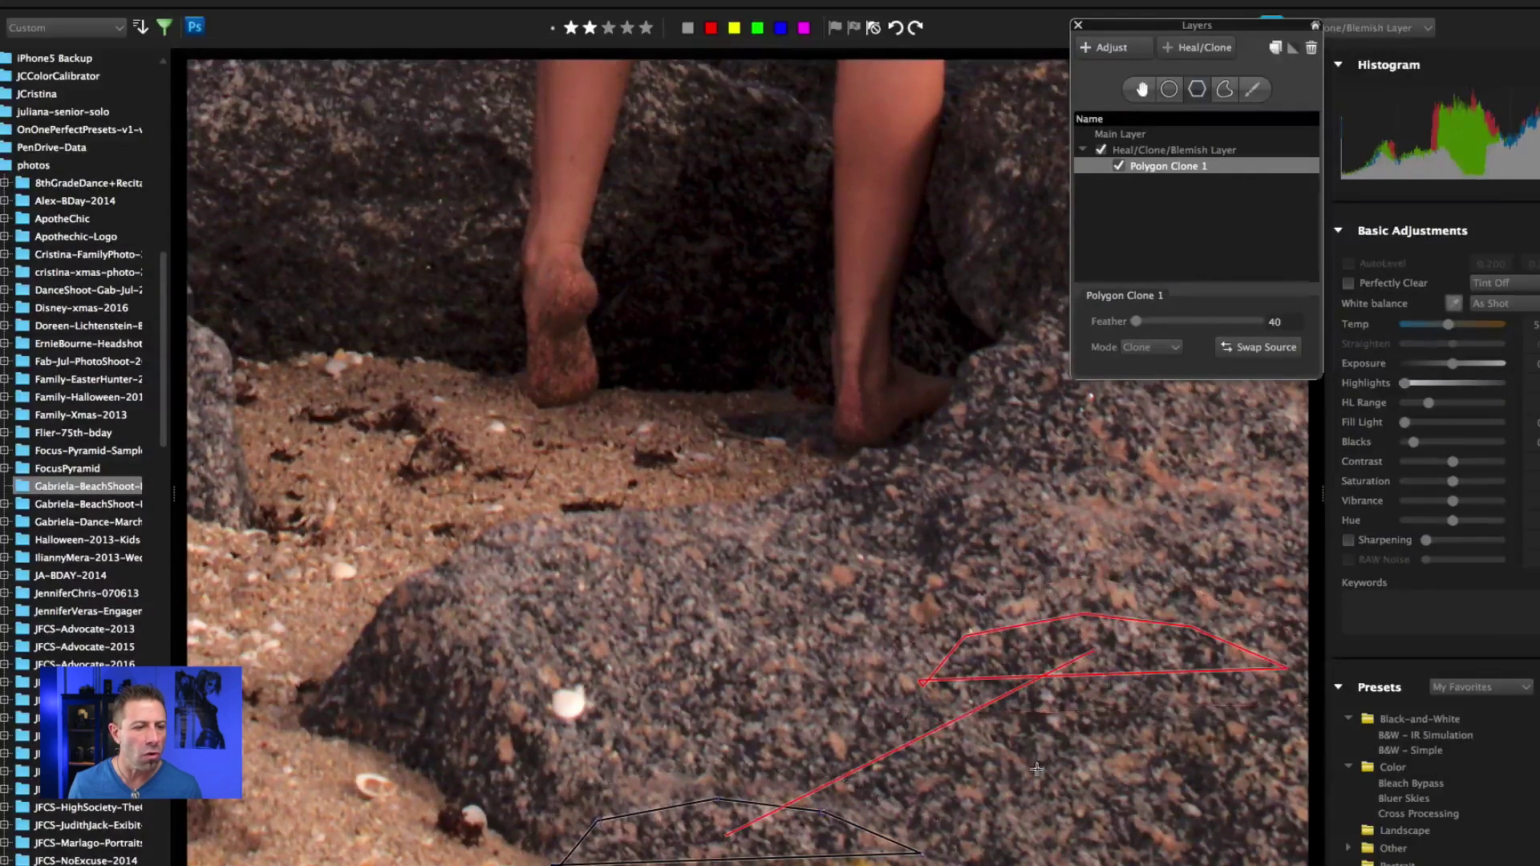
pyautogui.moveTo(1044, 661); pyautogui.dragTo(1025, 644)
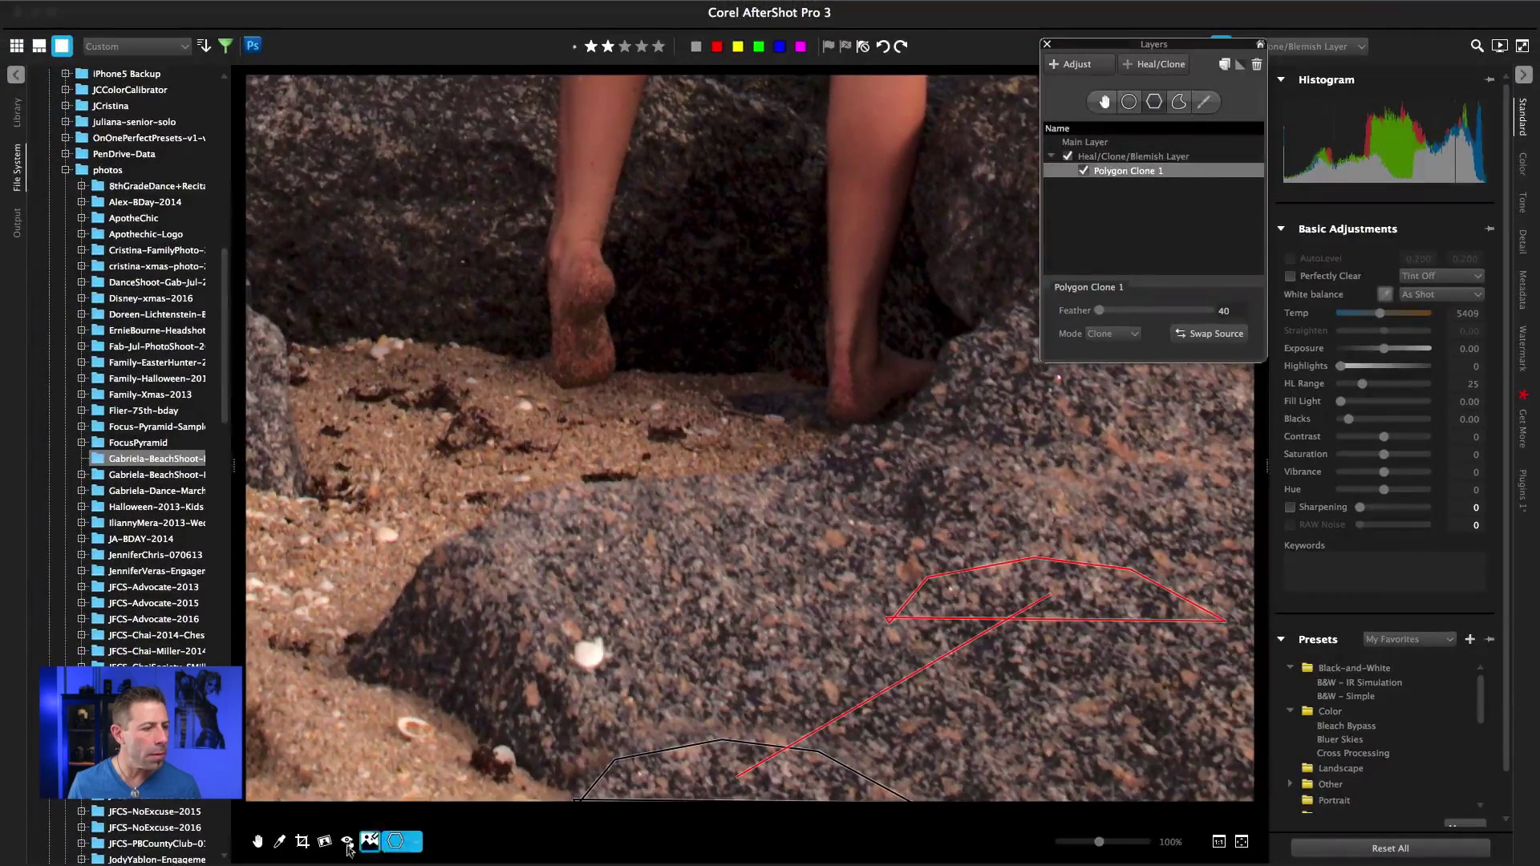
pyautogui.click(257, 841)
pyautogui.click(845, 676)
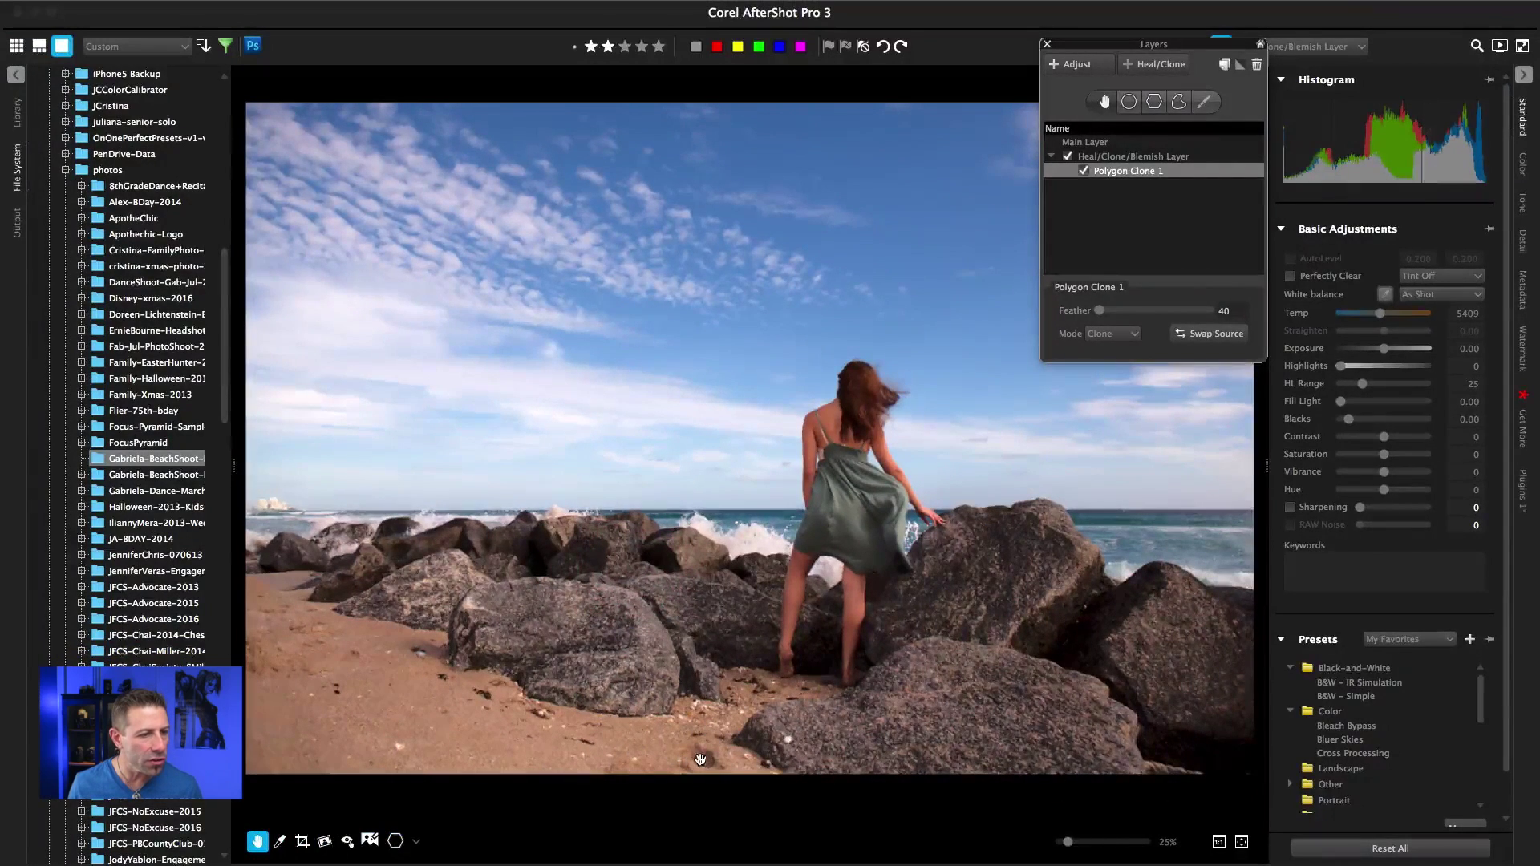
pyautogui.click(700, 760)
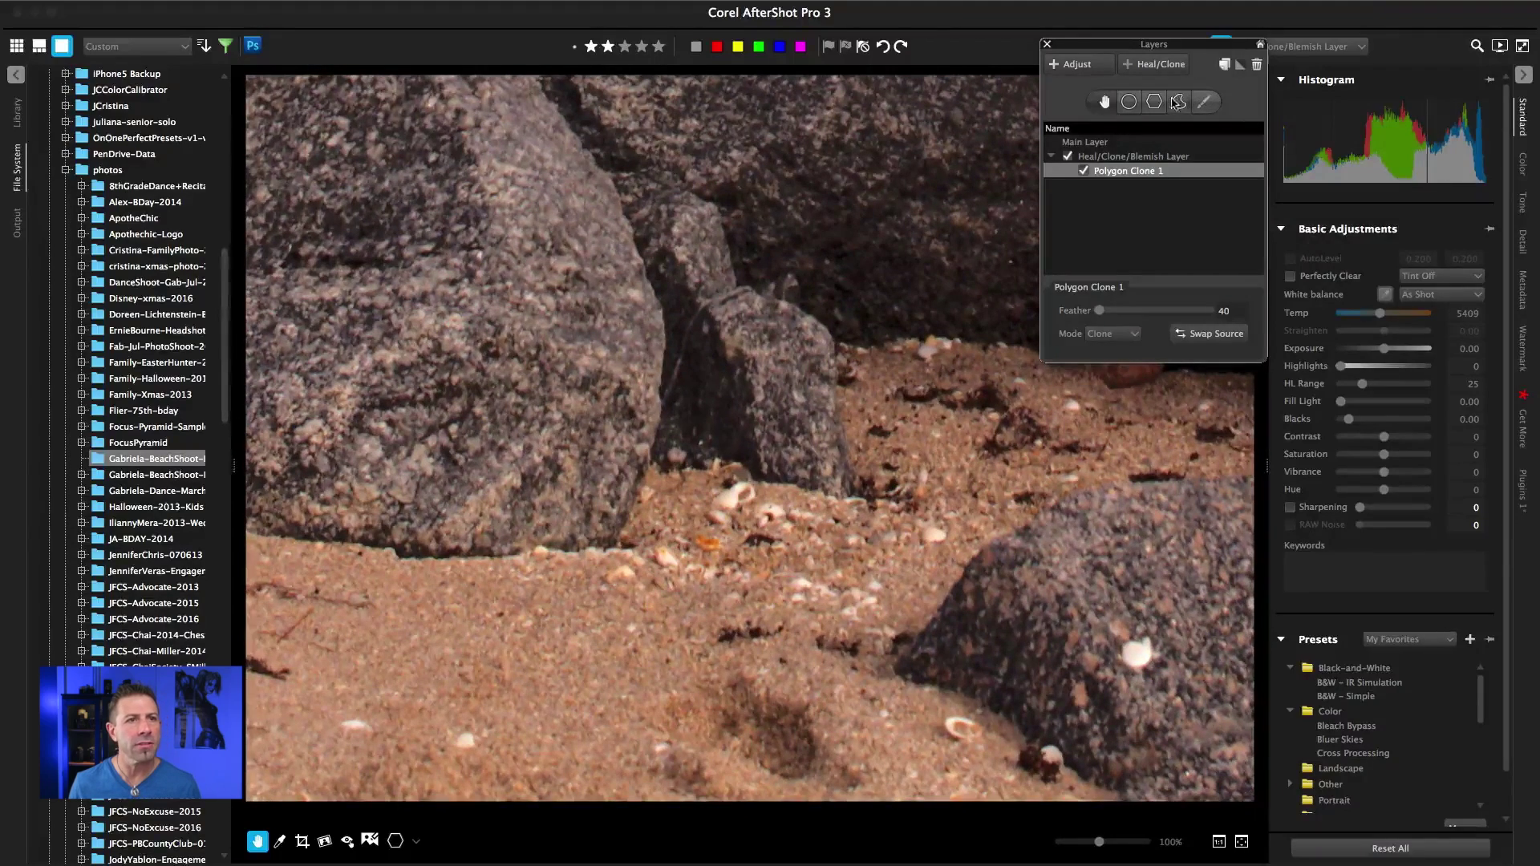
# - Outline the dark sand spot with a polygon patch and clone clean sand from its left
pyautogui.click(1155, 103)
pyautogui.click(755, 679)
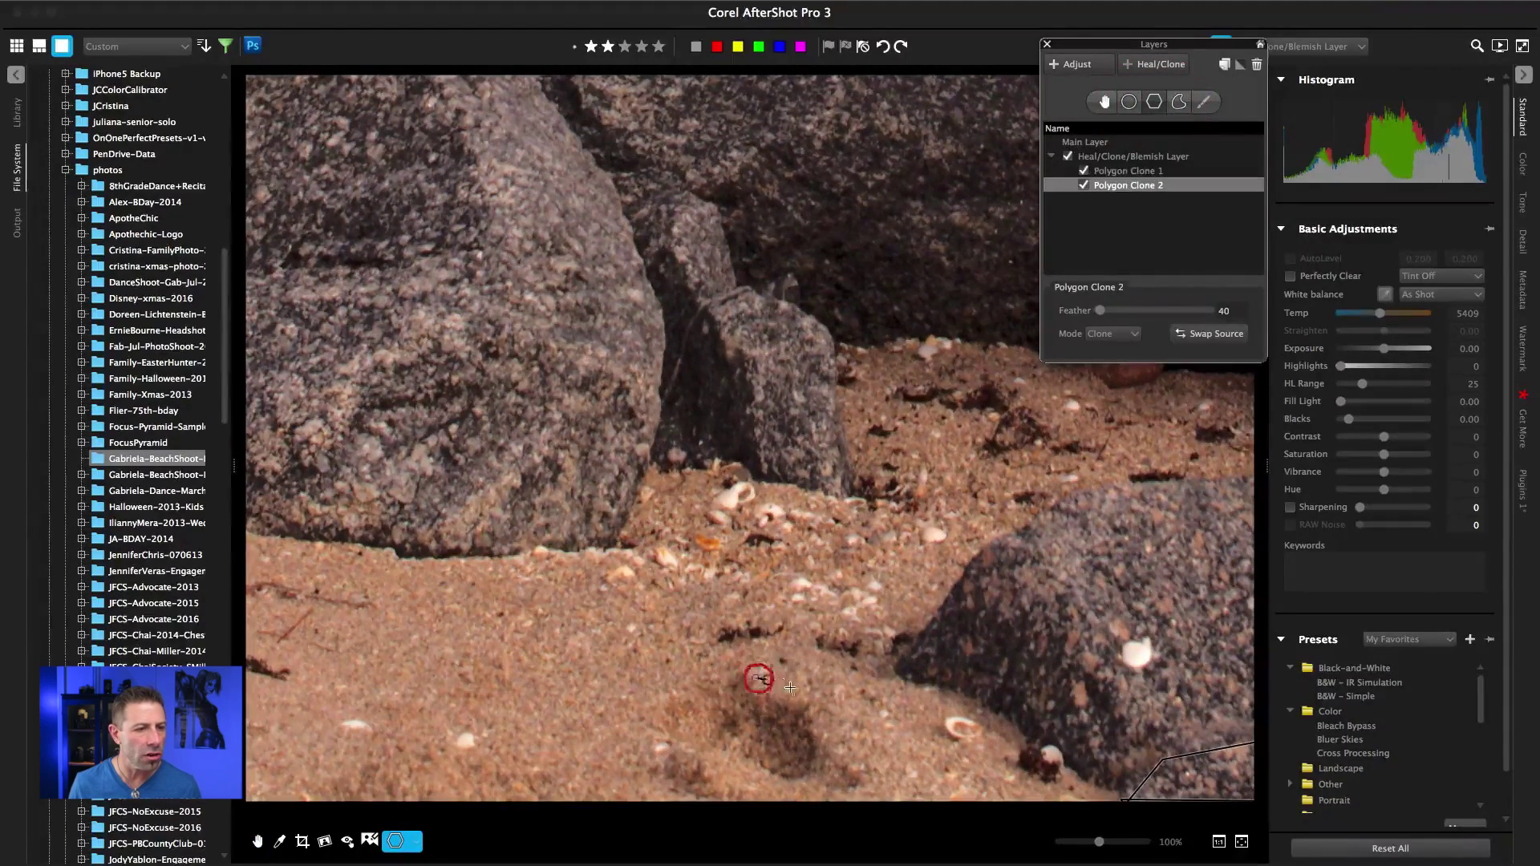
pyautogui.click(815, 698)
pyautogui.click(840, 727)
pyautogui.click(875, 783)
pyautogui.click(831, 793)
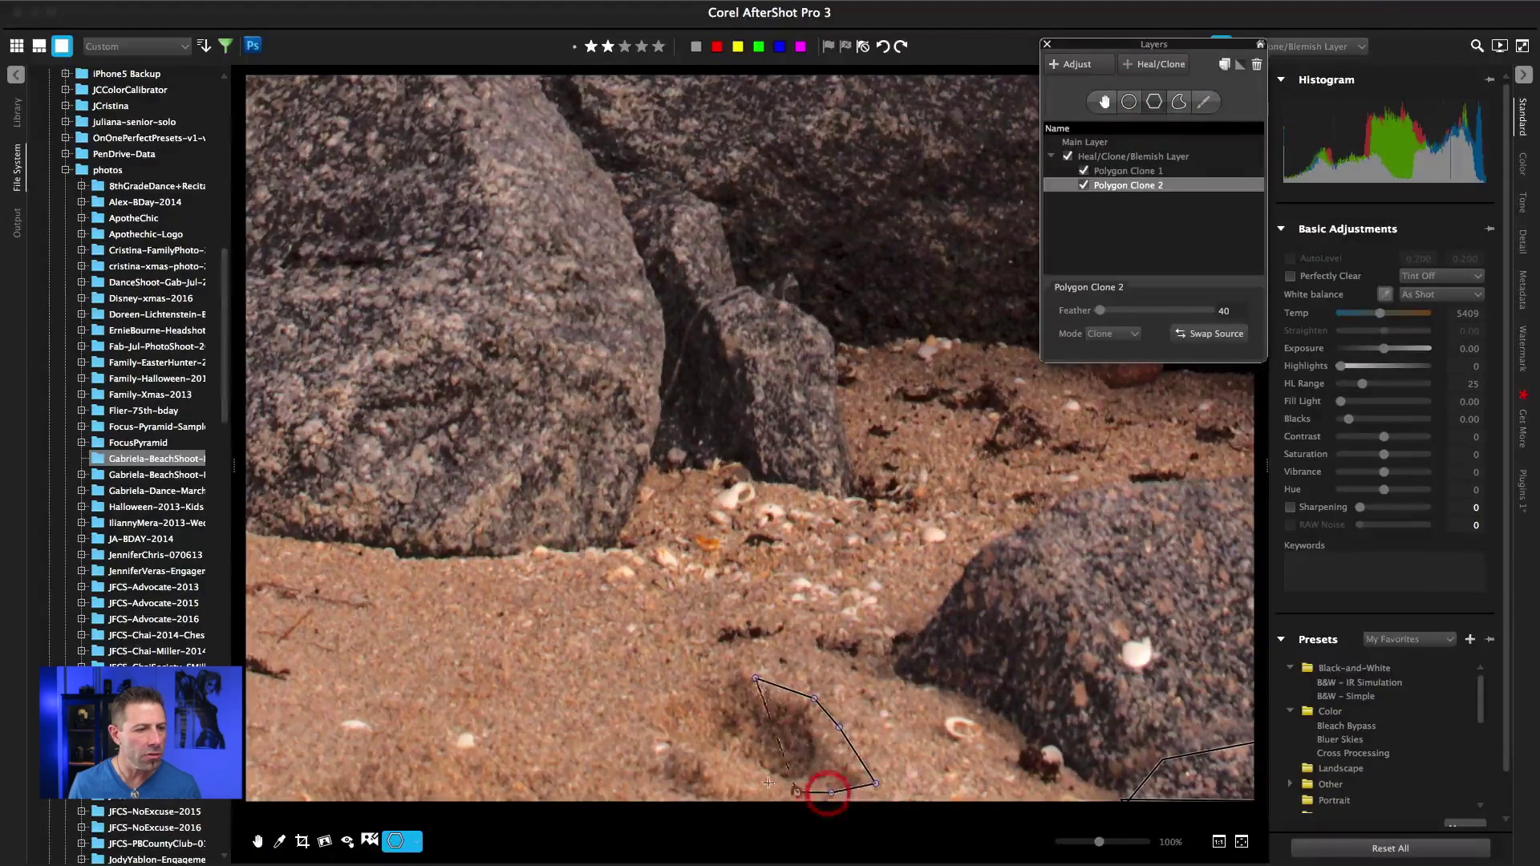
pyautogui.click(756, 779)
pyautogui.click(721, 793)
pyautogui.click(696, 799)
pyautogui.click(633, 775)
pyautogui.click(638, 738)
pyautogui.click(640, 709)
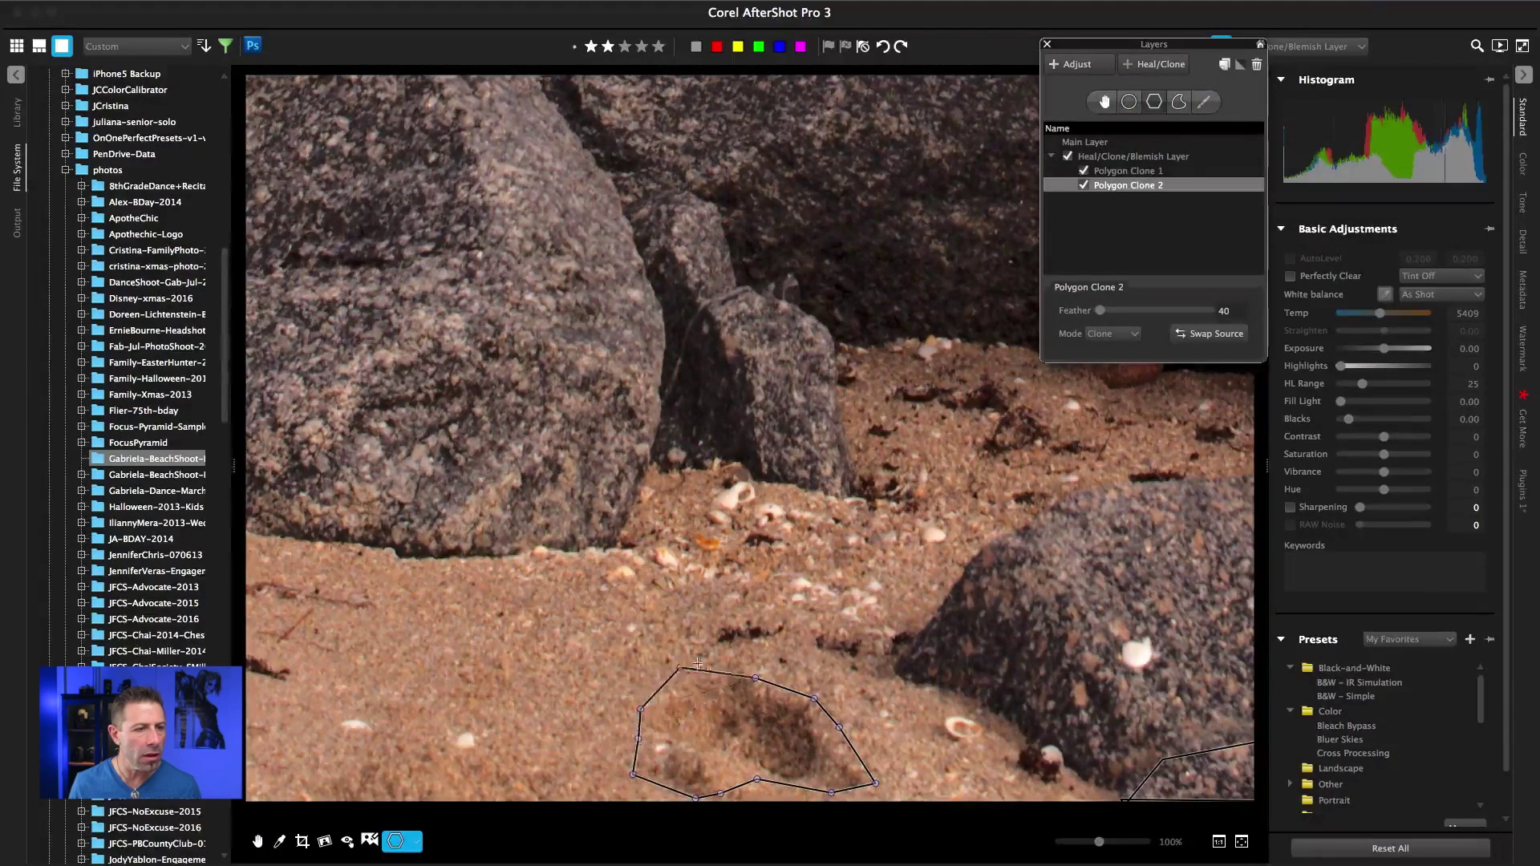
pyautogui.click(680, 667)
pyautogui.click(747, 665)
pyautogui.click(757, 677)
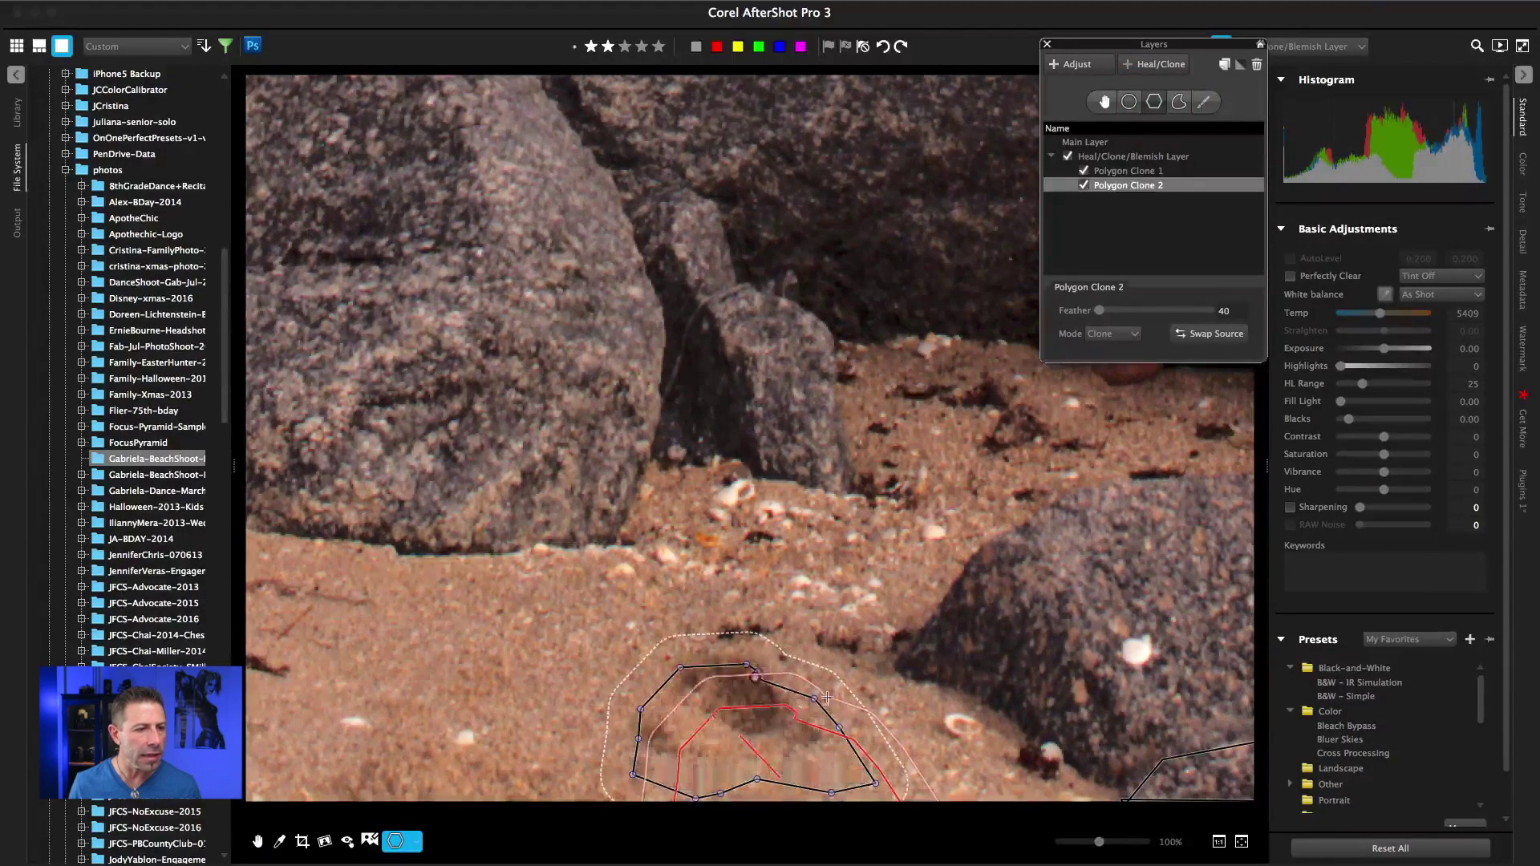
pyautogui.moveTo(778, 776)
pyautogui.mouseDown()
pyautogui.moveTo(658, 746)
pyautogui.moveTo(460, 654)
pyautogui.mouseUp()
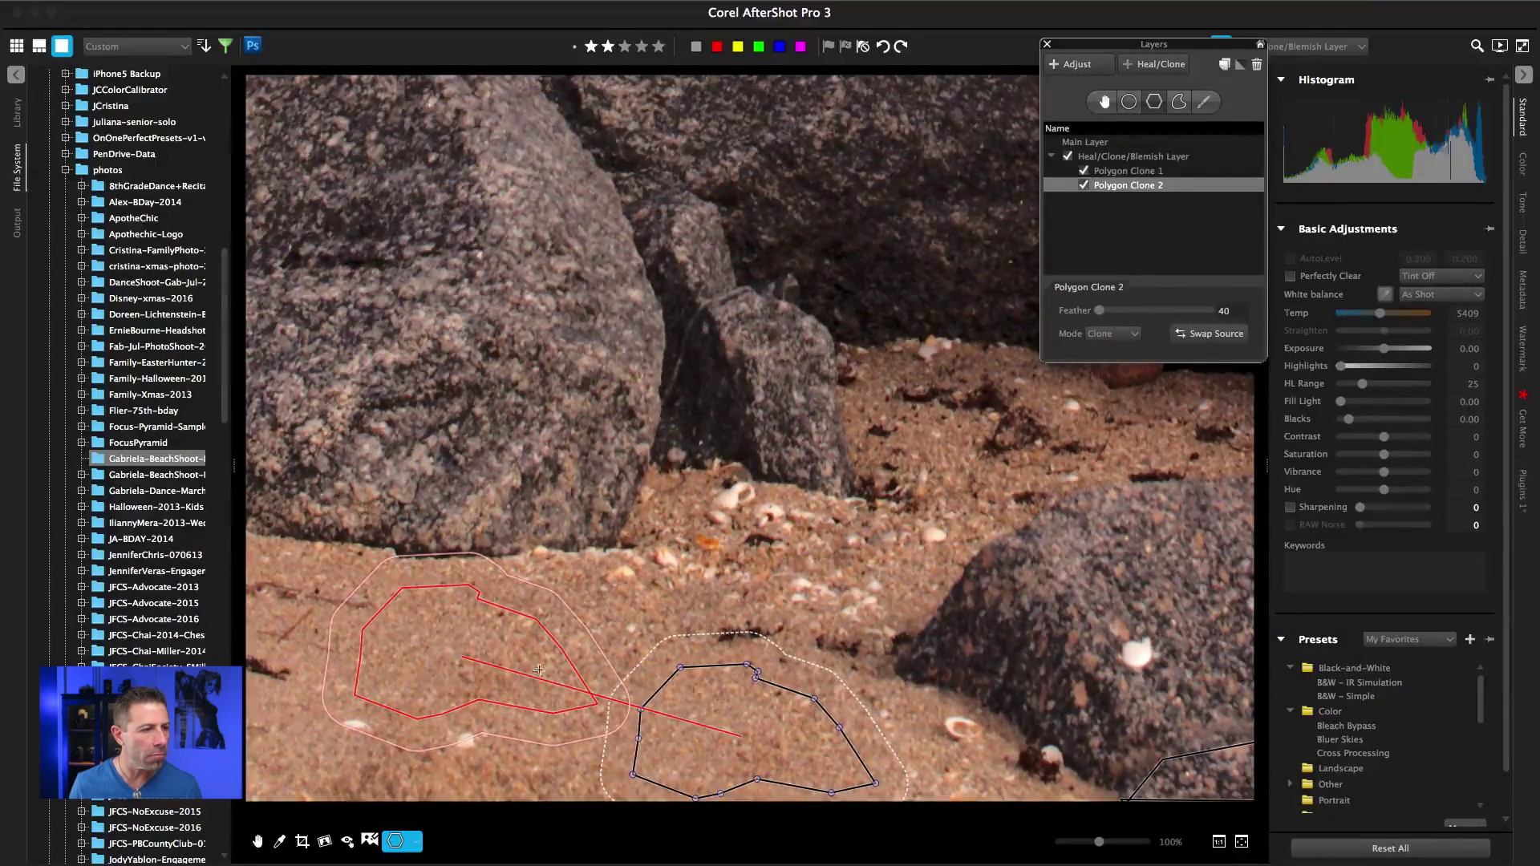
pyautogui.click(1104, 101)
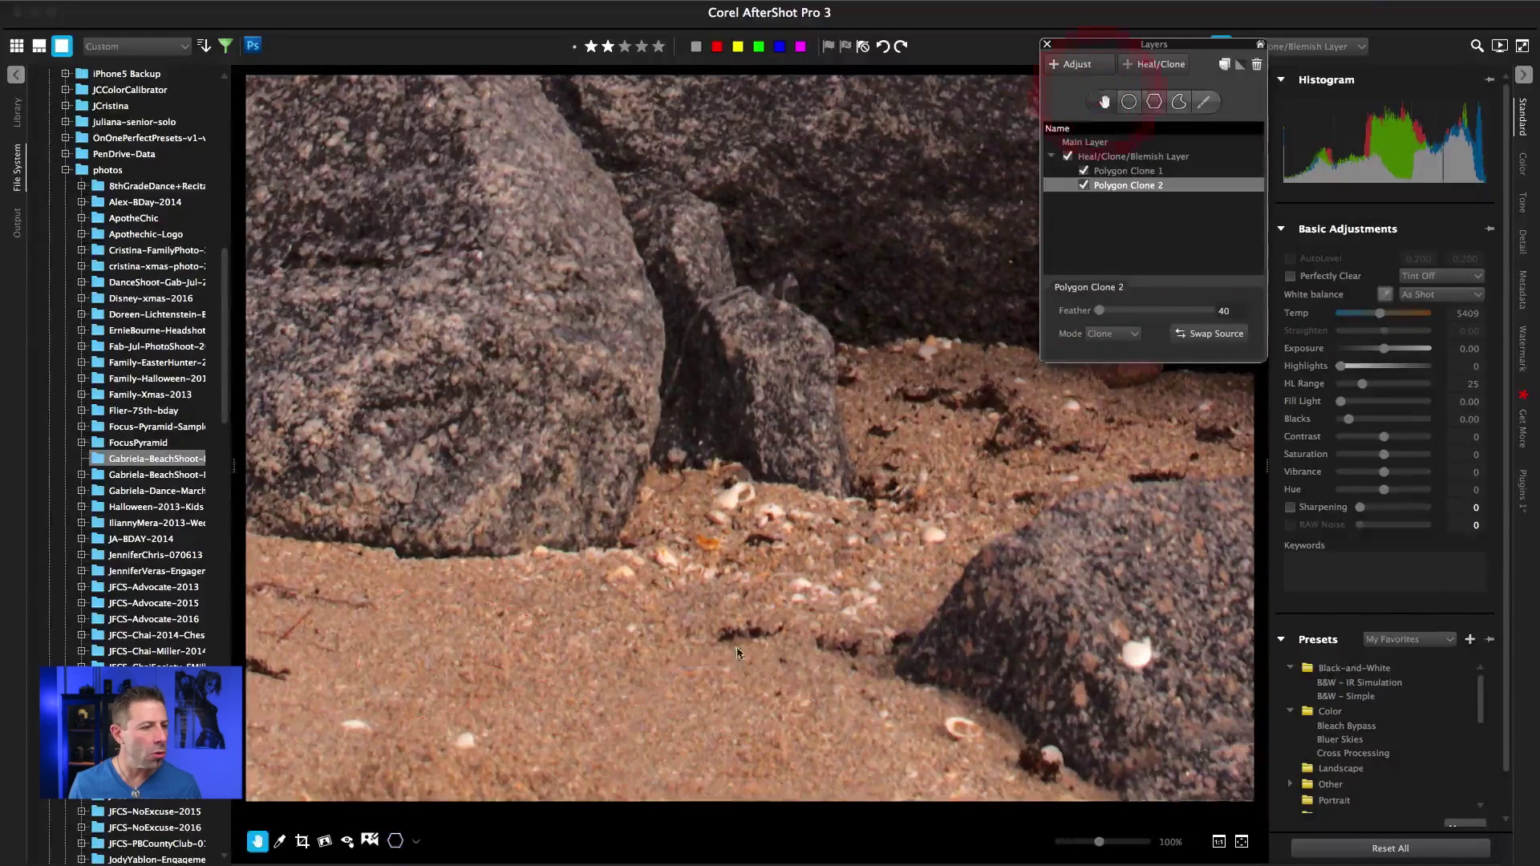
# - Fit the photo in view, then toggle the Heal/Clone/Blemish layer off and back on
pyautogui.click(1242, 842)
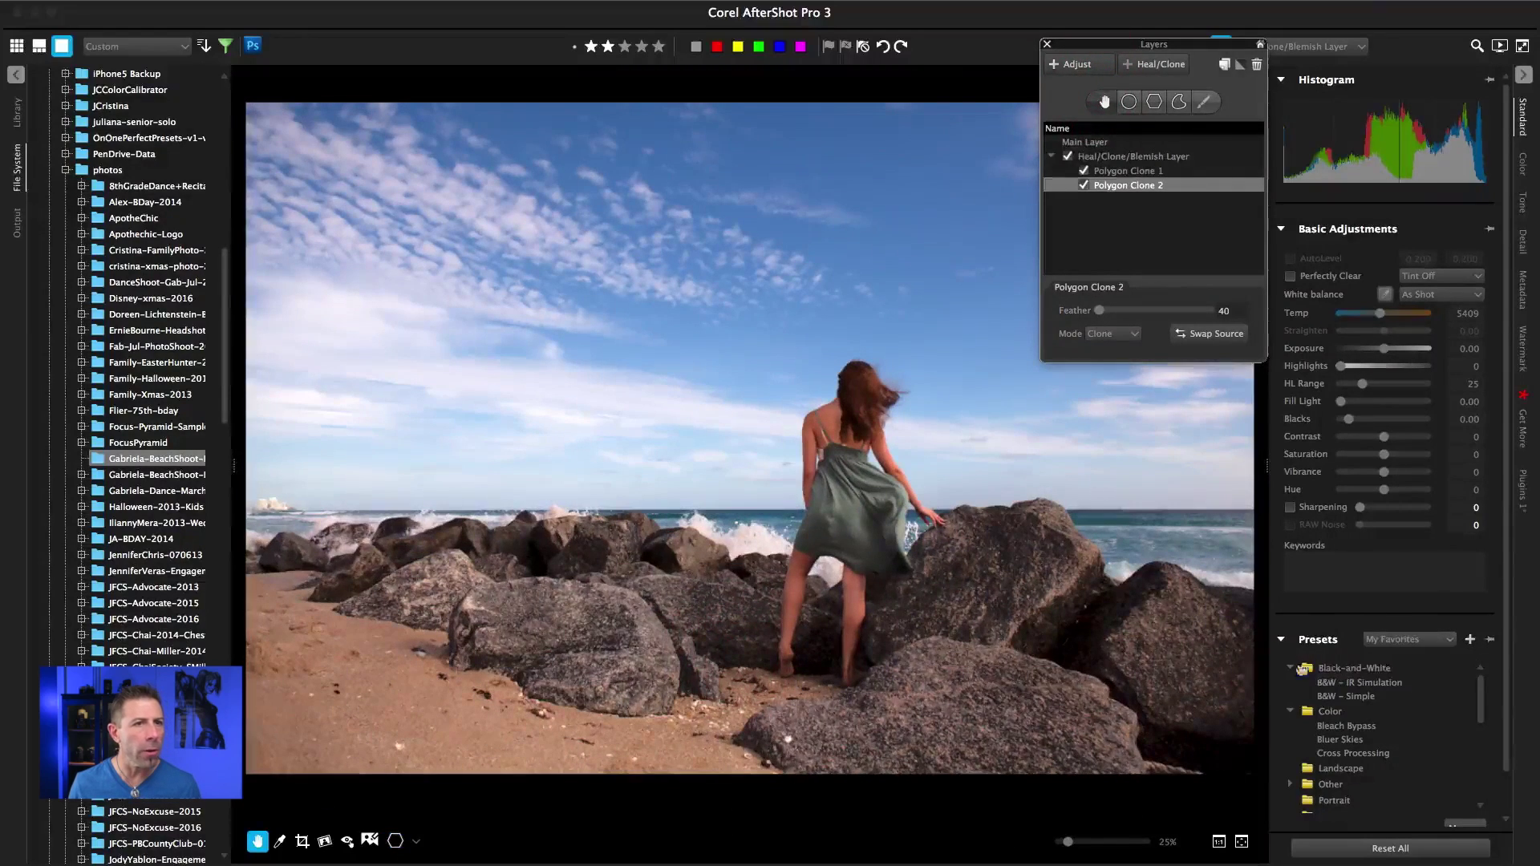
pyautogui.click(1076, 159)
pyautogui.click(1068, 157)
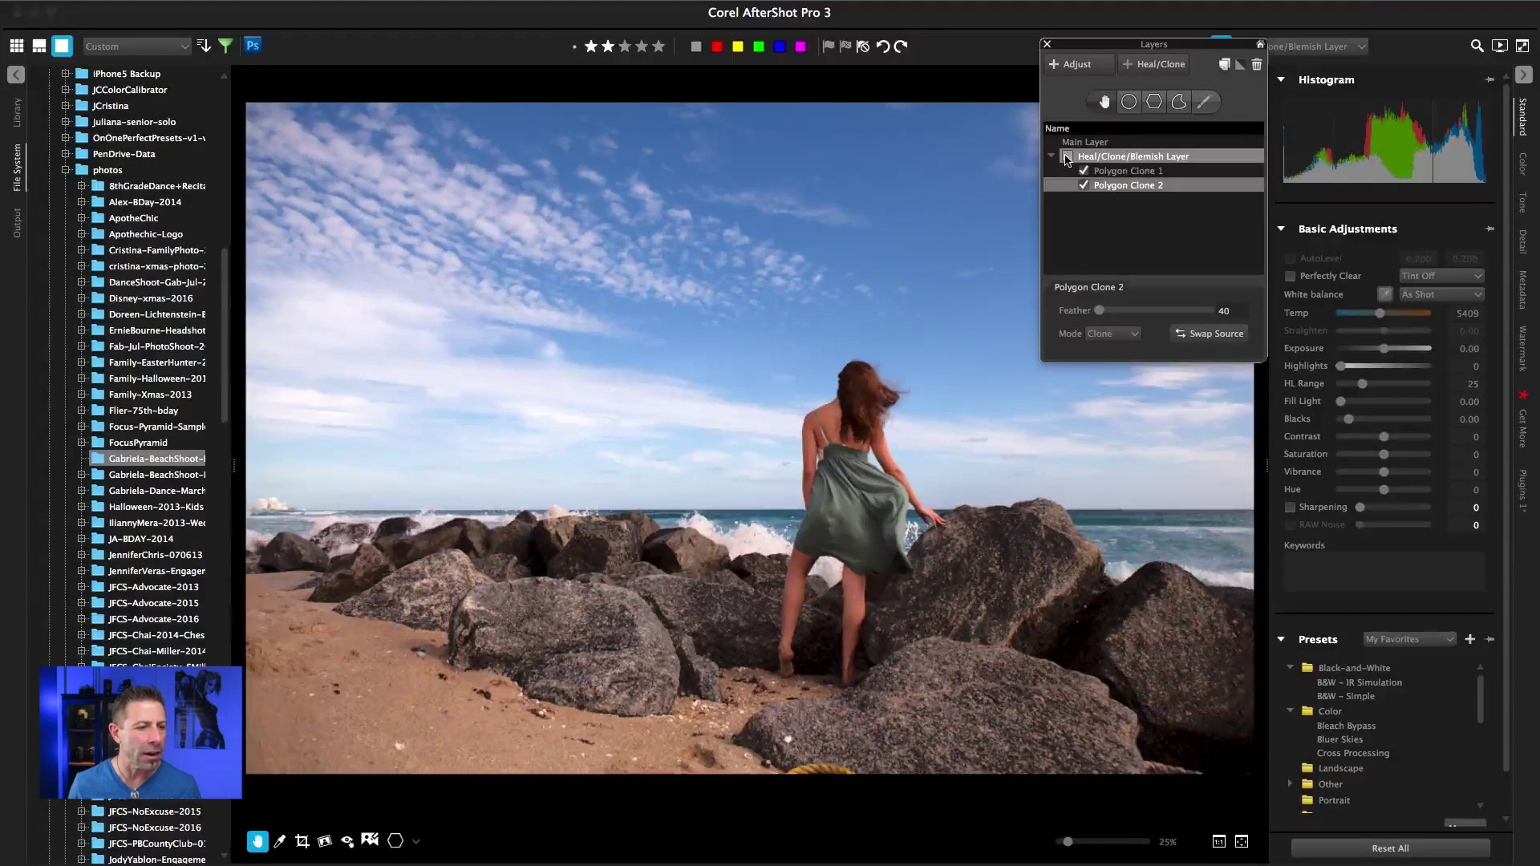
pyautogui.click(1068, 157)
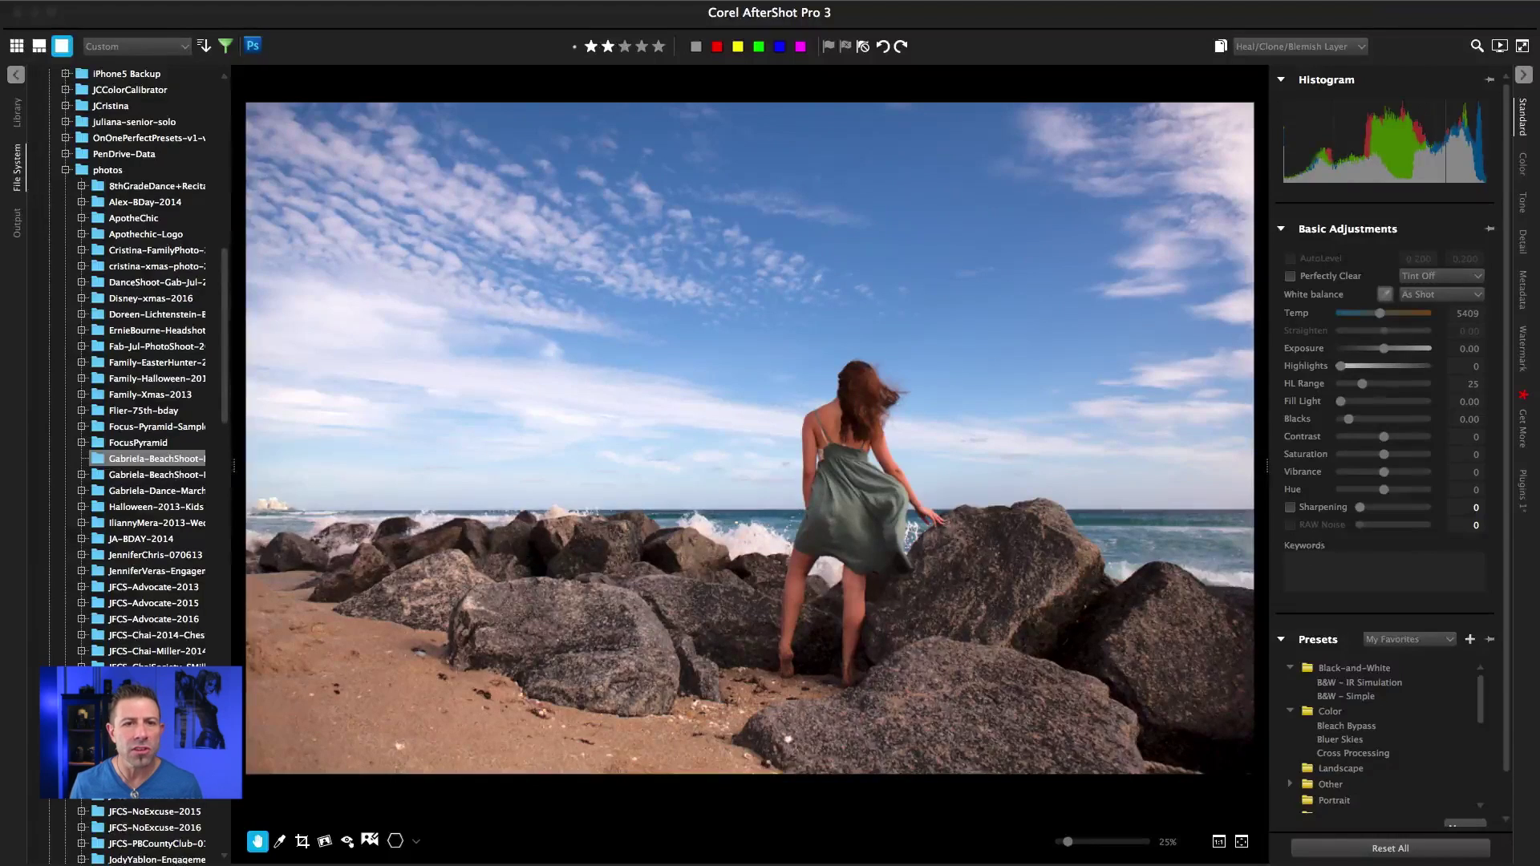
# - Enable Perfectly Clear Noise Removal in the Detail tab with the Default preset, strength 60, detail 10
pyautogui.click(1524, 293)
pyautogui.click(1523, 240)
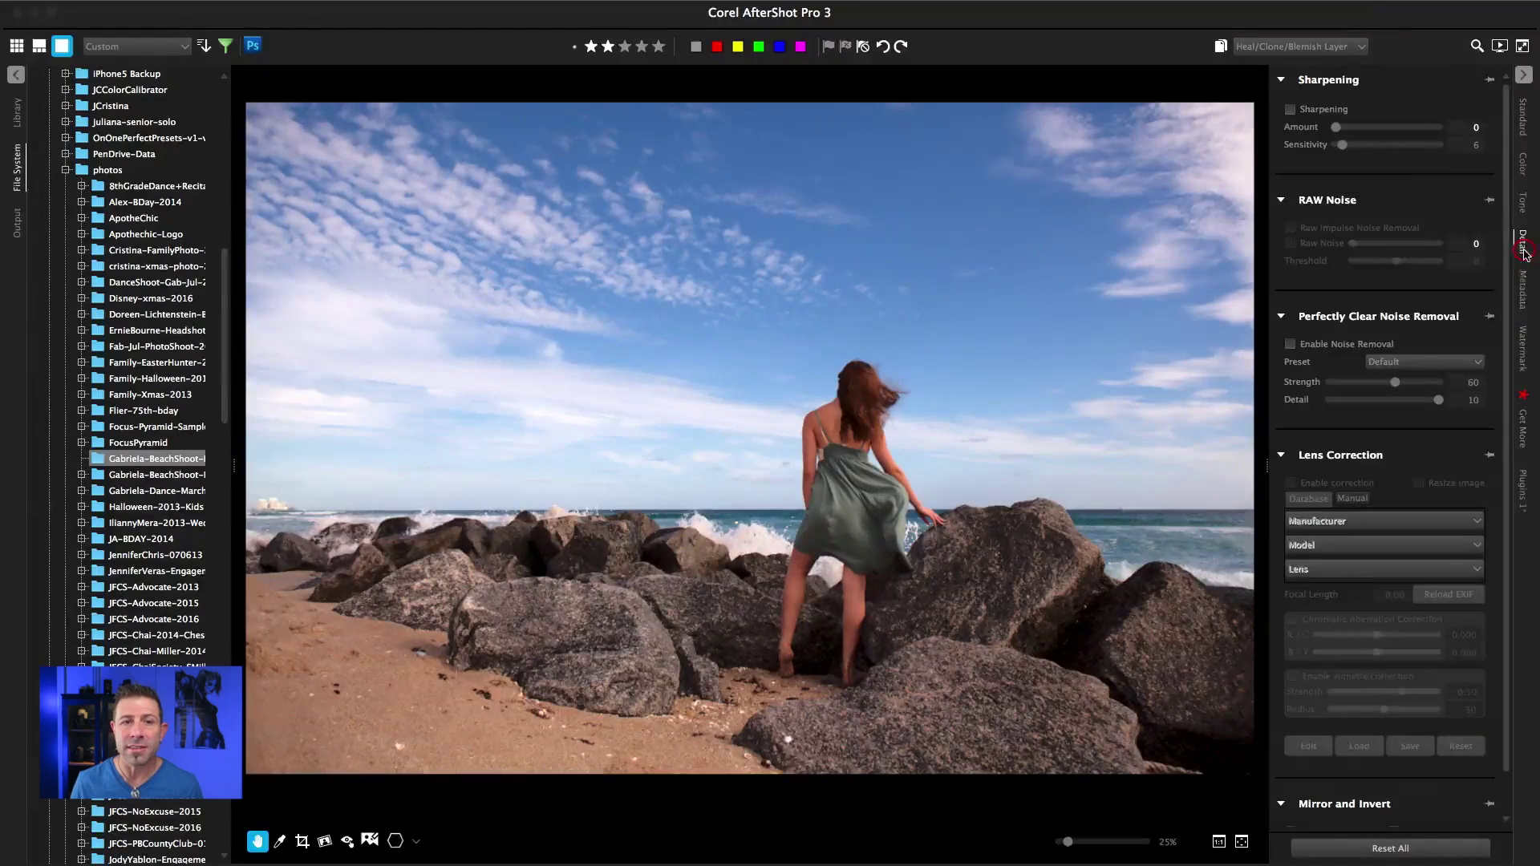
pyautogui.moveTo(1507, 370); pyautogui.dragTo(1493, 534)
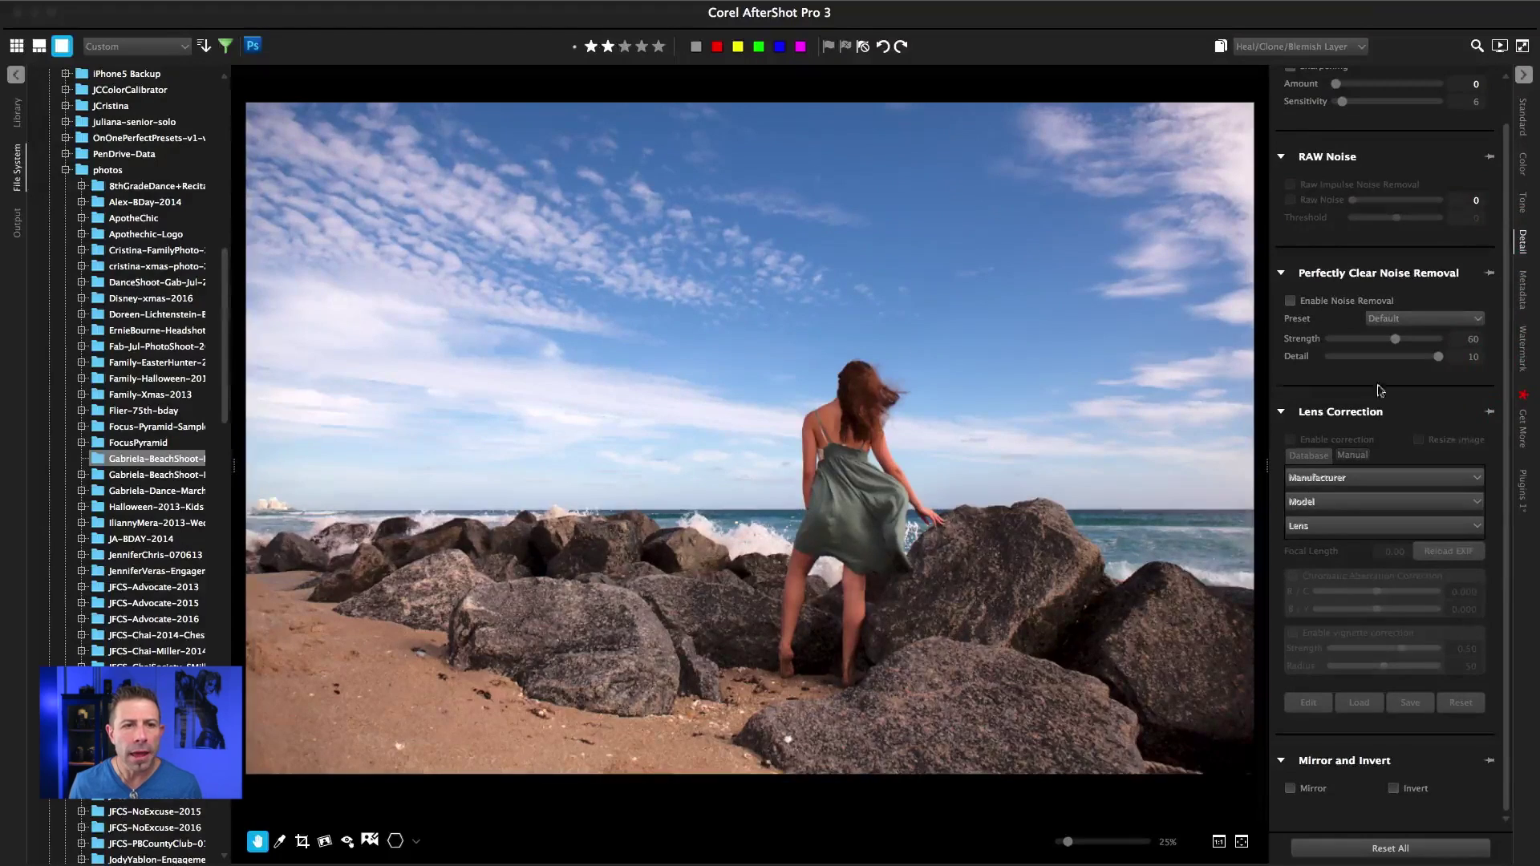
pyautogui.click(1291, 301)
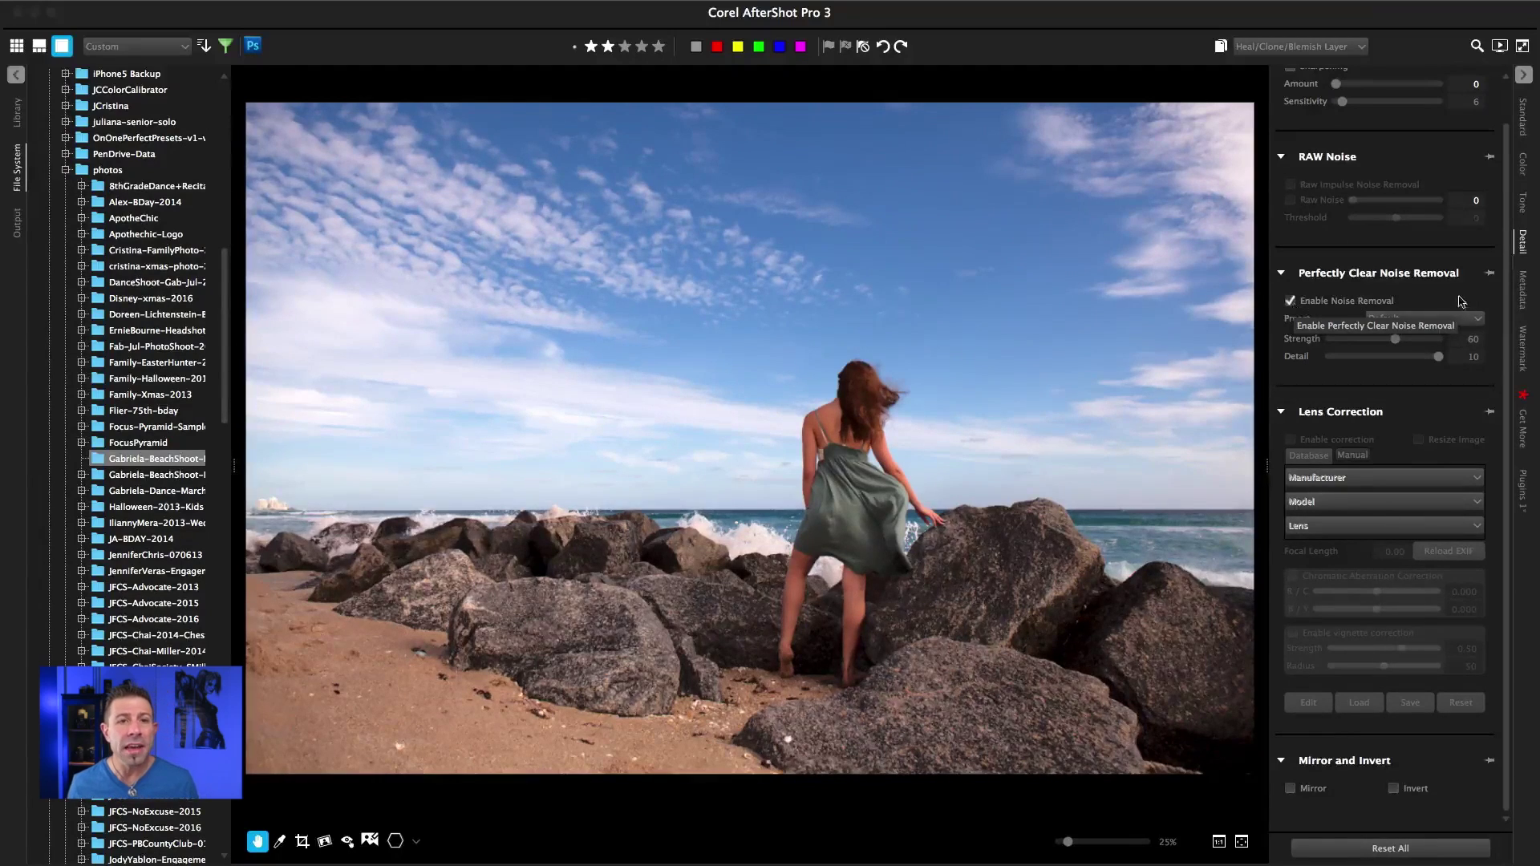
pyautogui.moveTo(1507, 345); pyautogui.dragTo(1517, 287)
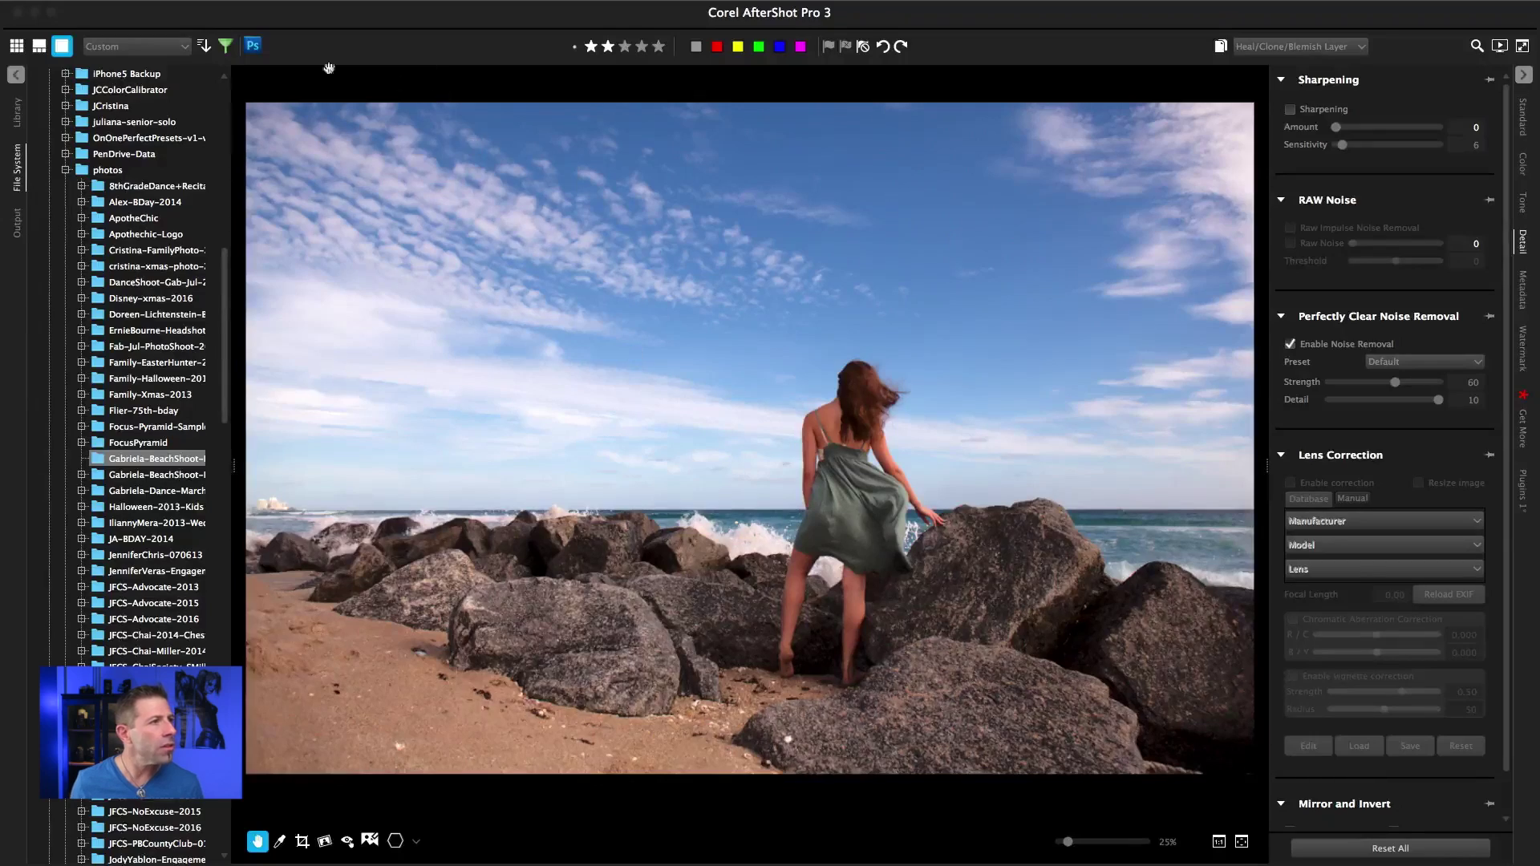
# - Queue the photo in Export Files as a JPEG at 100% quality, not resized, to the Source Folder
pyautogui.click(214, 0)
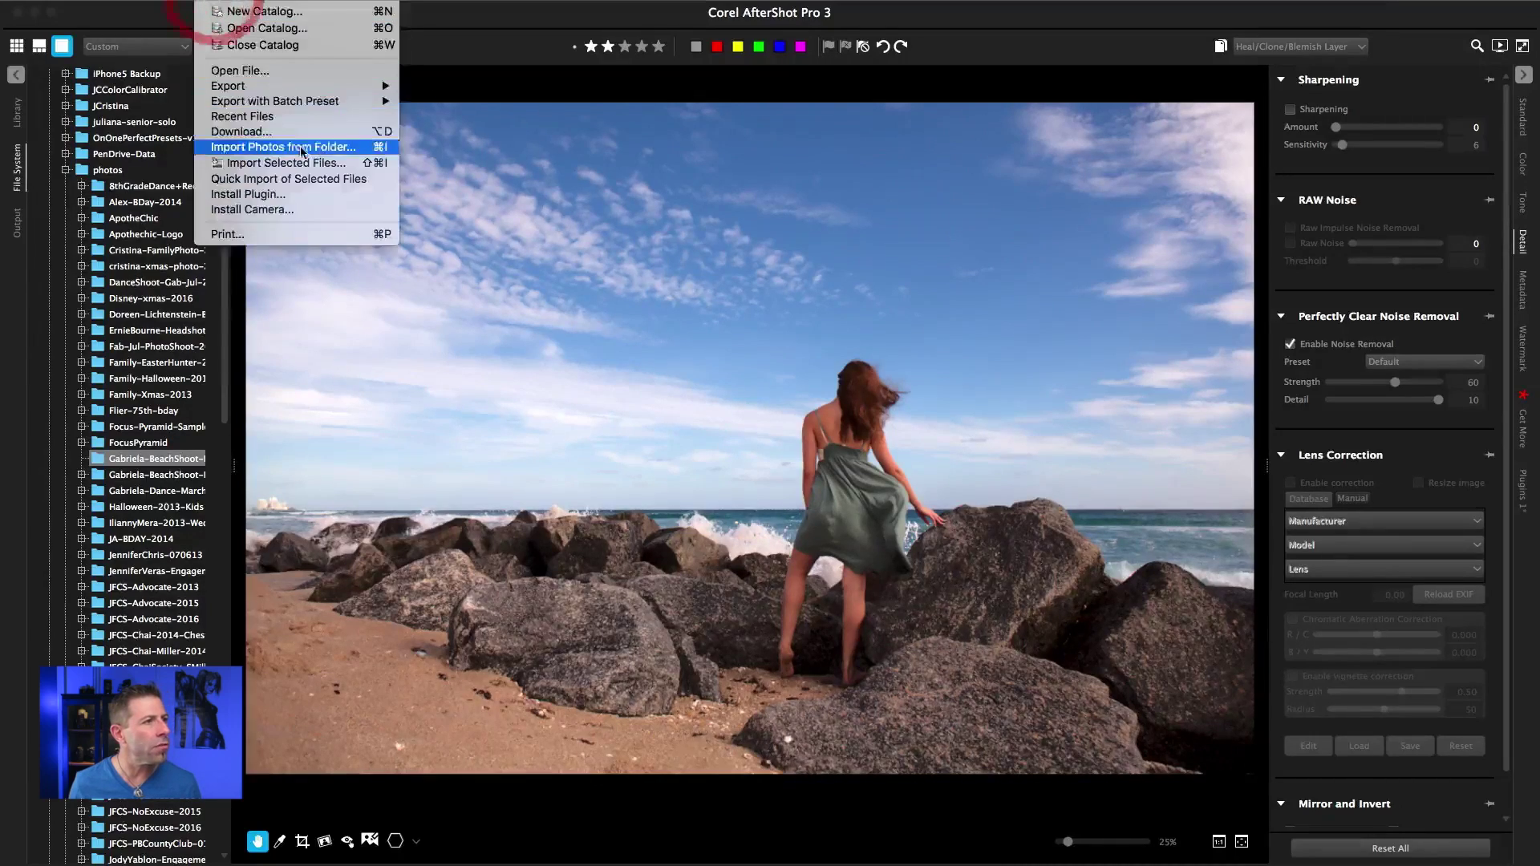
pyautogui.moveTo(265, 86)
pyautogui.click(462, 87)
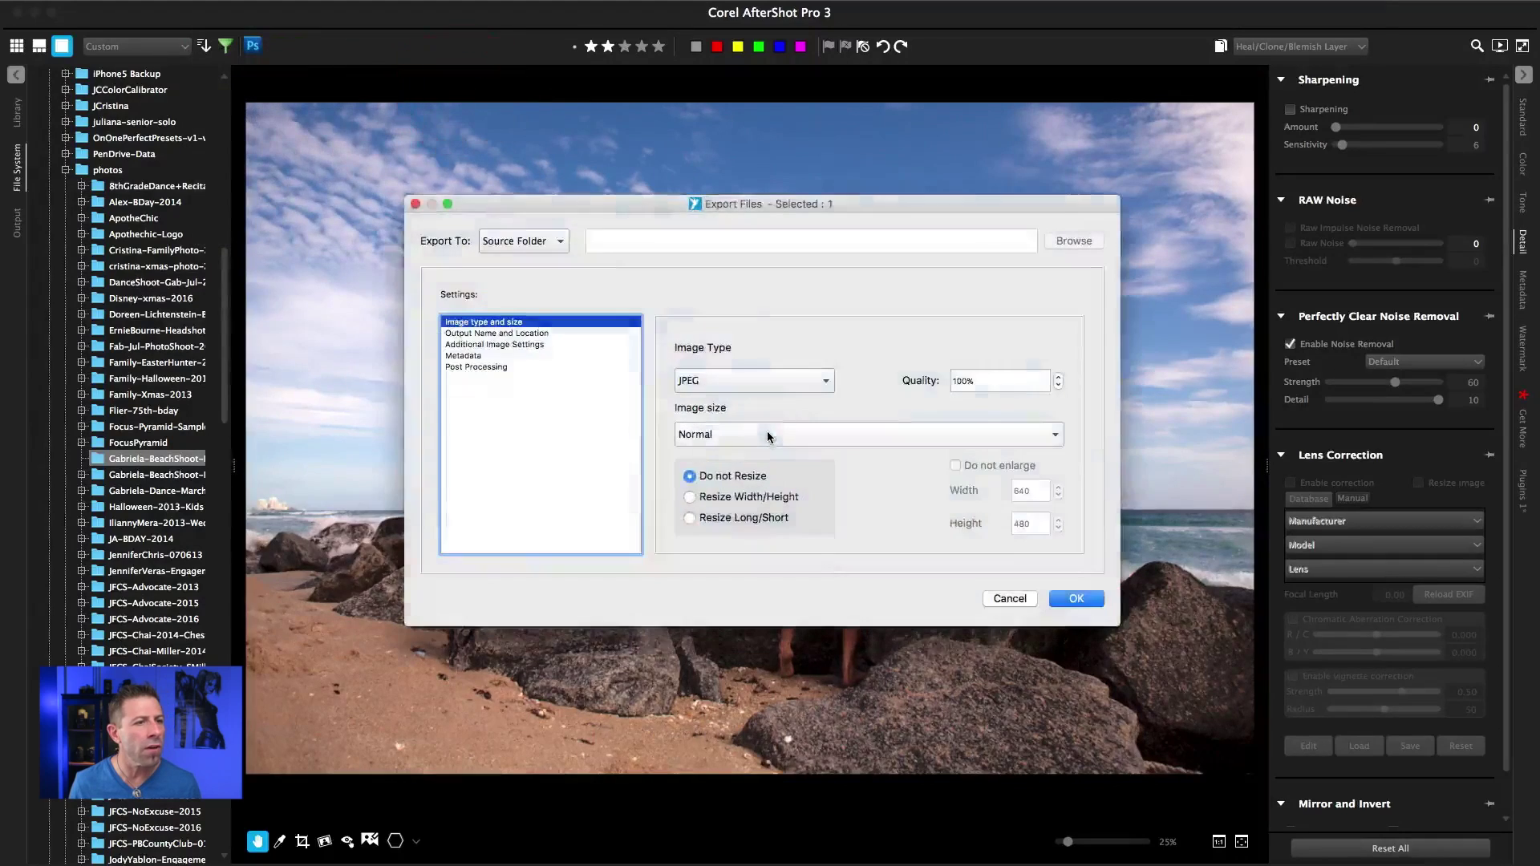
pyautogui.click(982, 380)
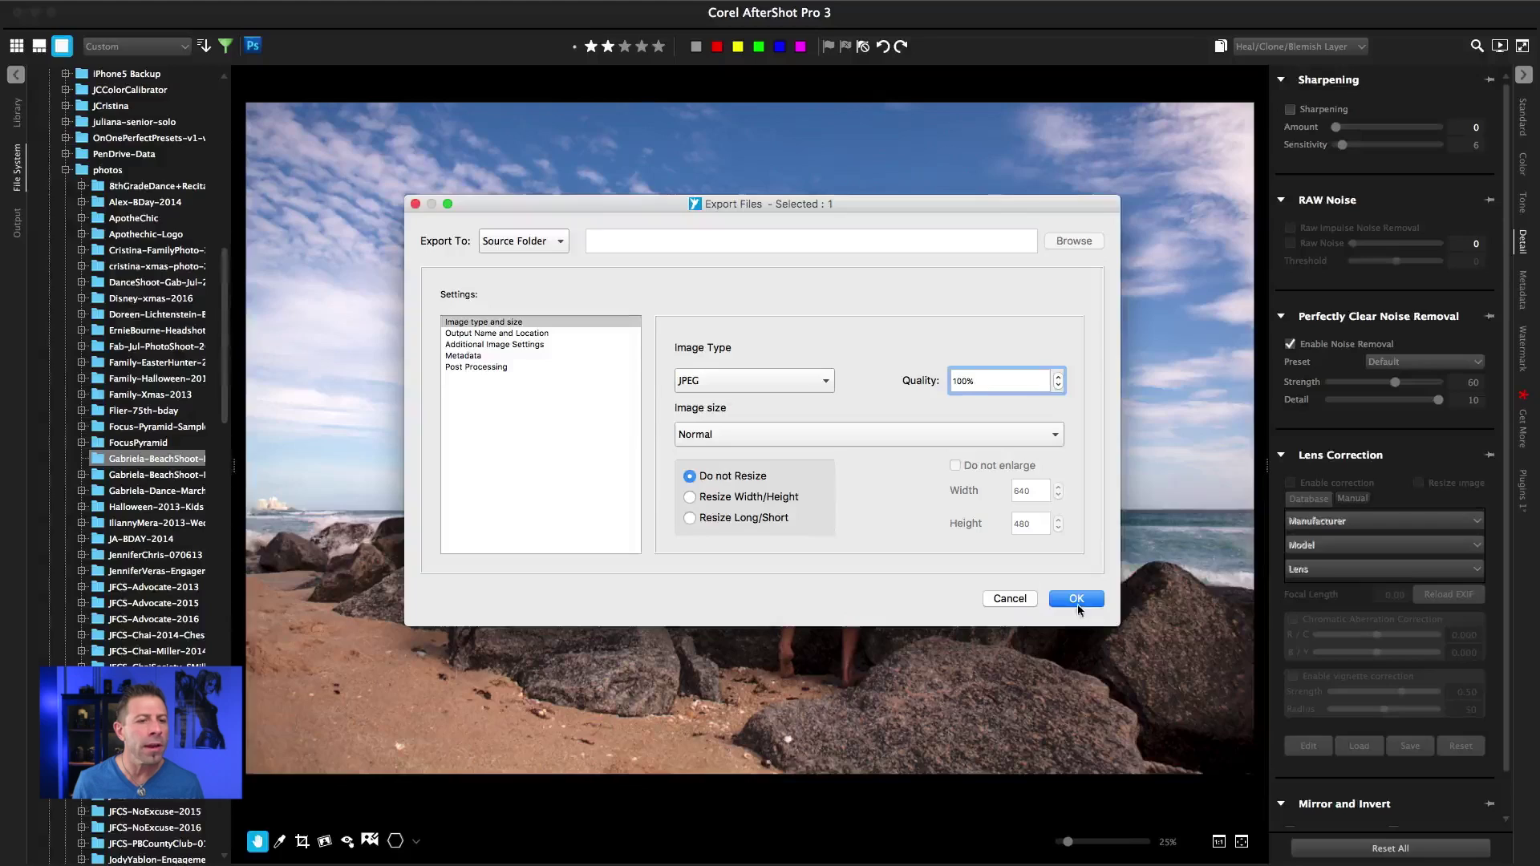
pyautogui.click(1077, 602)
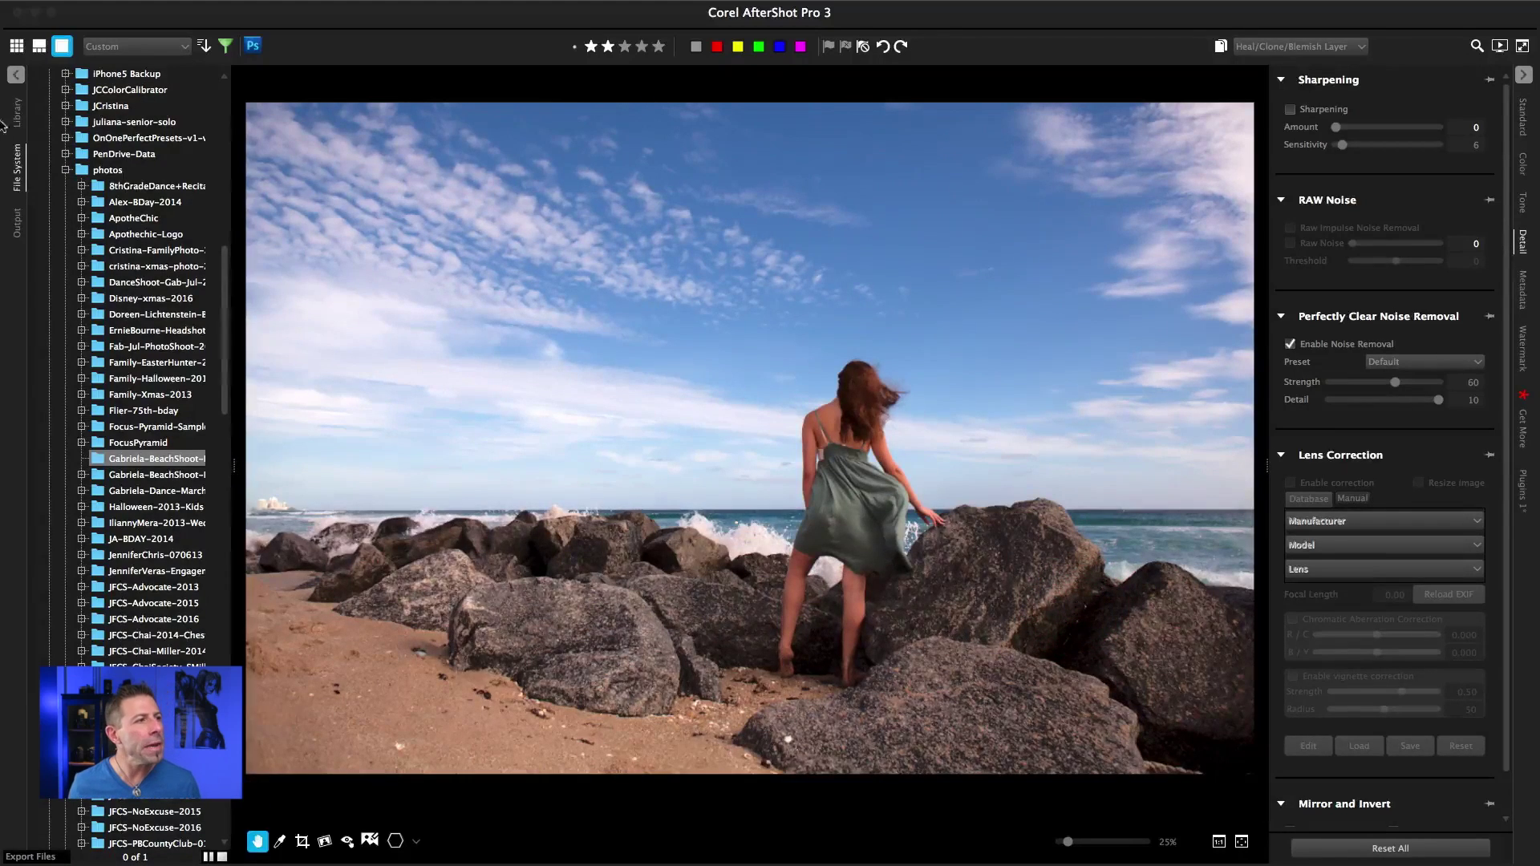
# - Show the filmstrip under the photo and set the rating filter to include one-star photos
pyautogui.click(37, 47)
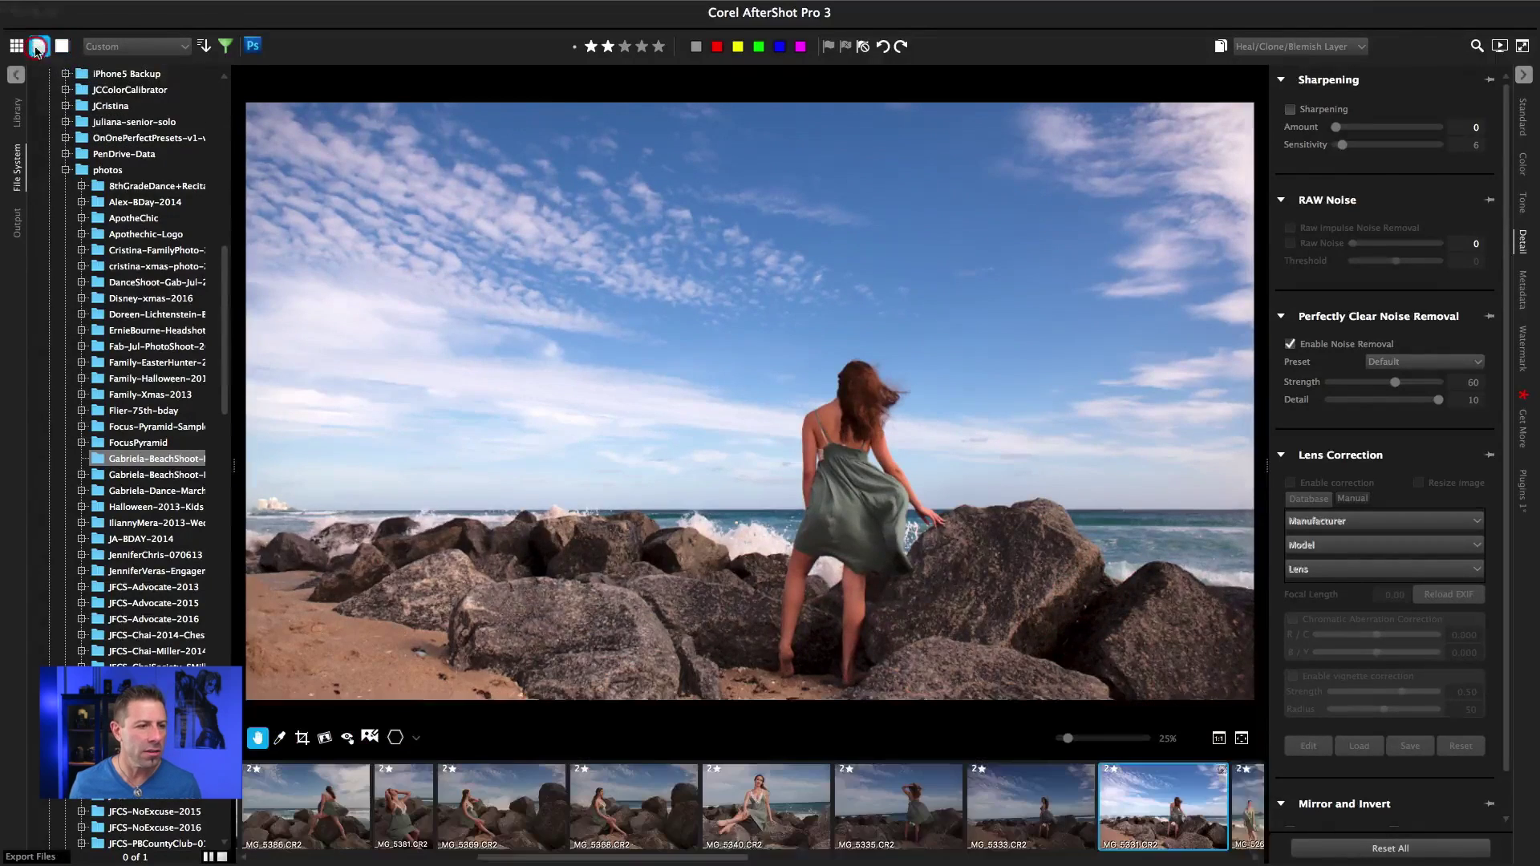
pyautogui.click(225, 46)
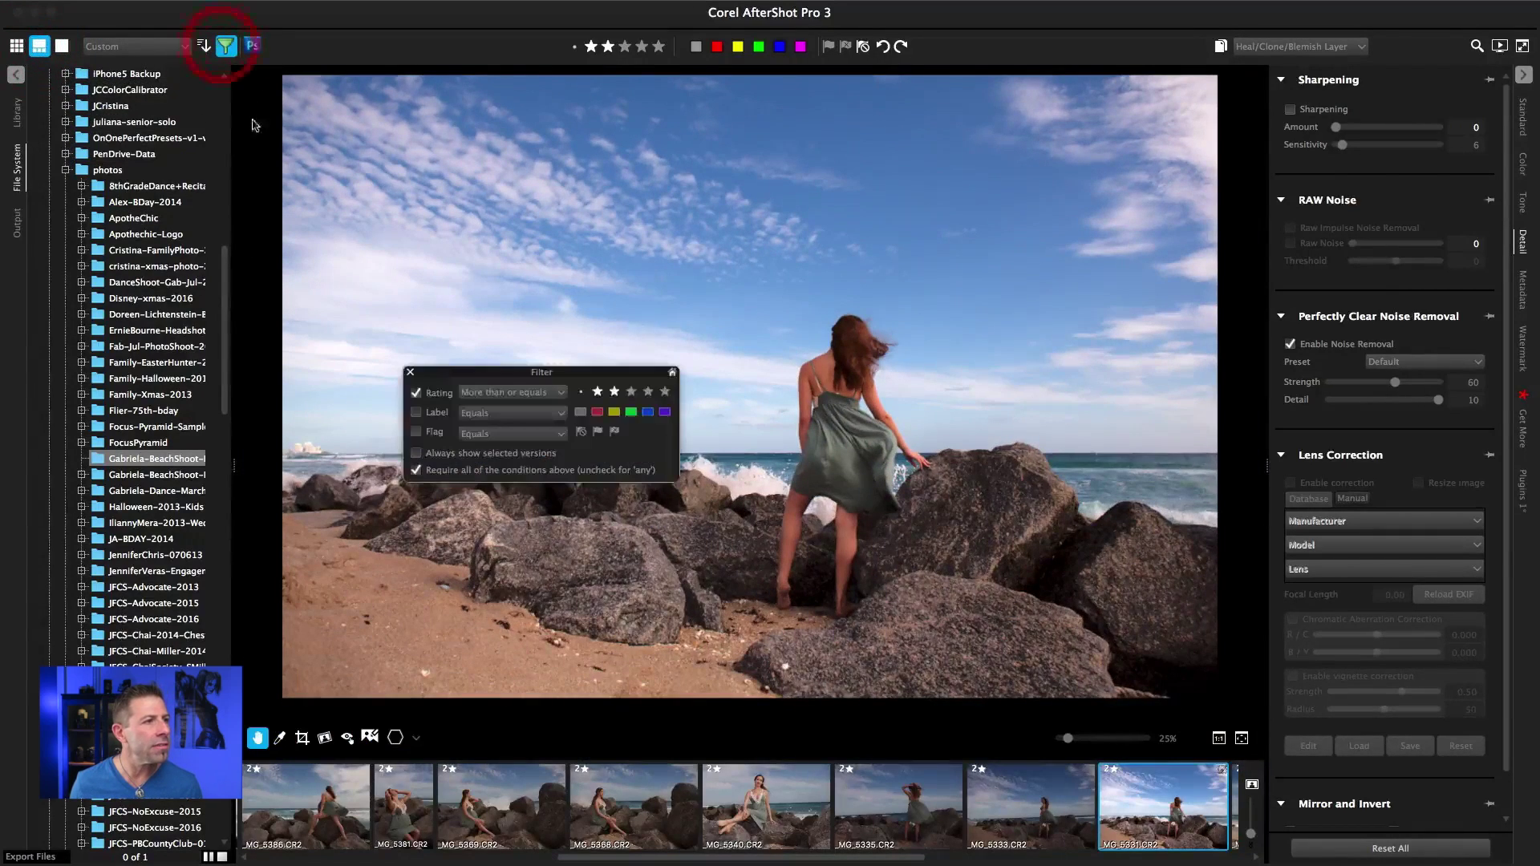
pyautogui.click(597, 391)
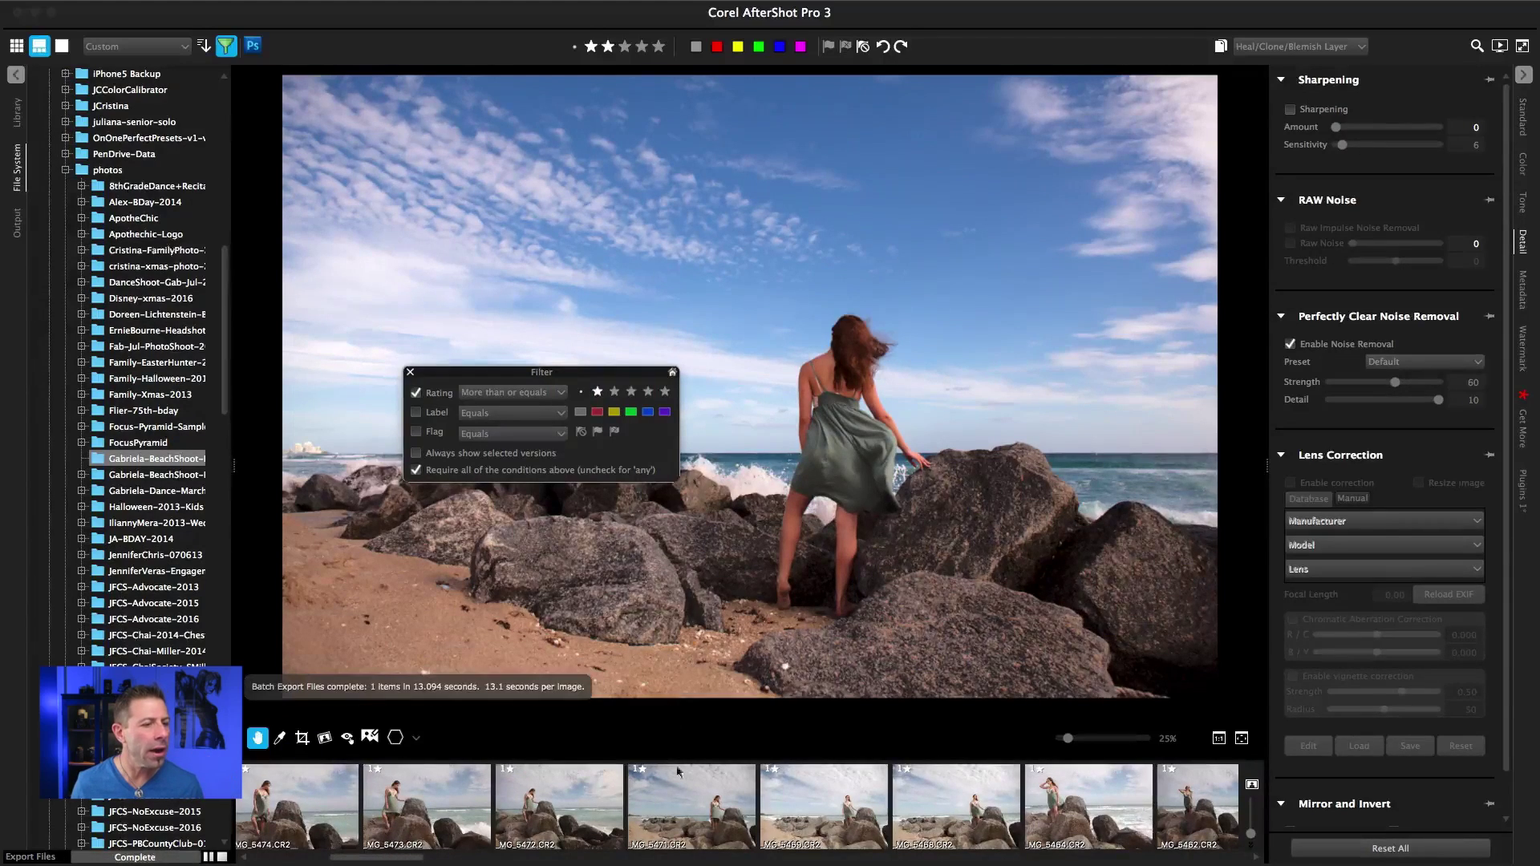
# - Create a new unedited version of the beach photo from import, view it, and close the filter
pyautogui.moveTo(405, 860); pyautogui.dragTo(923, 858)
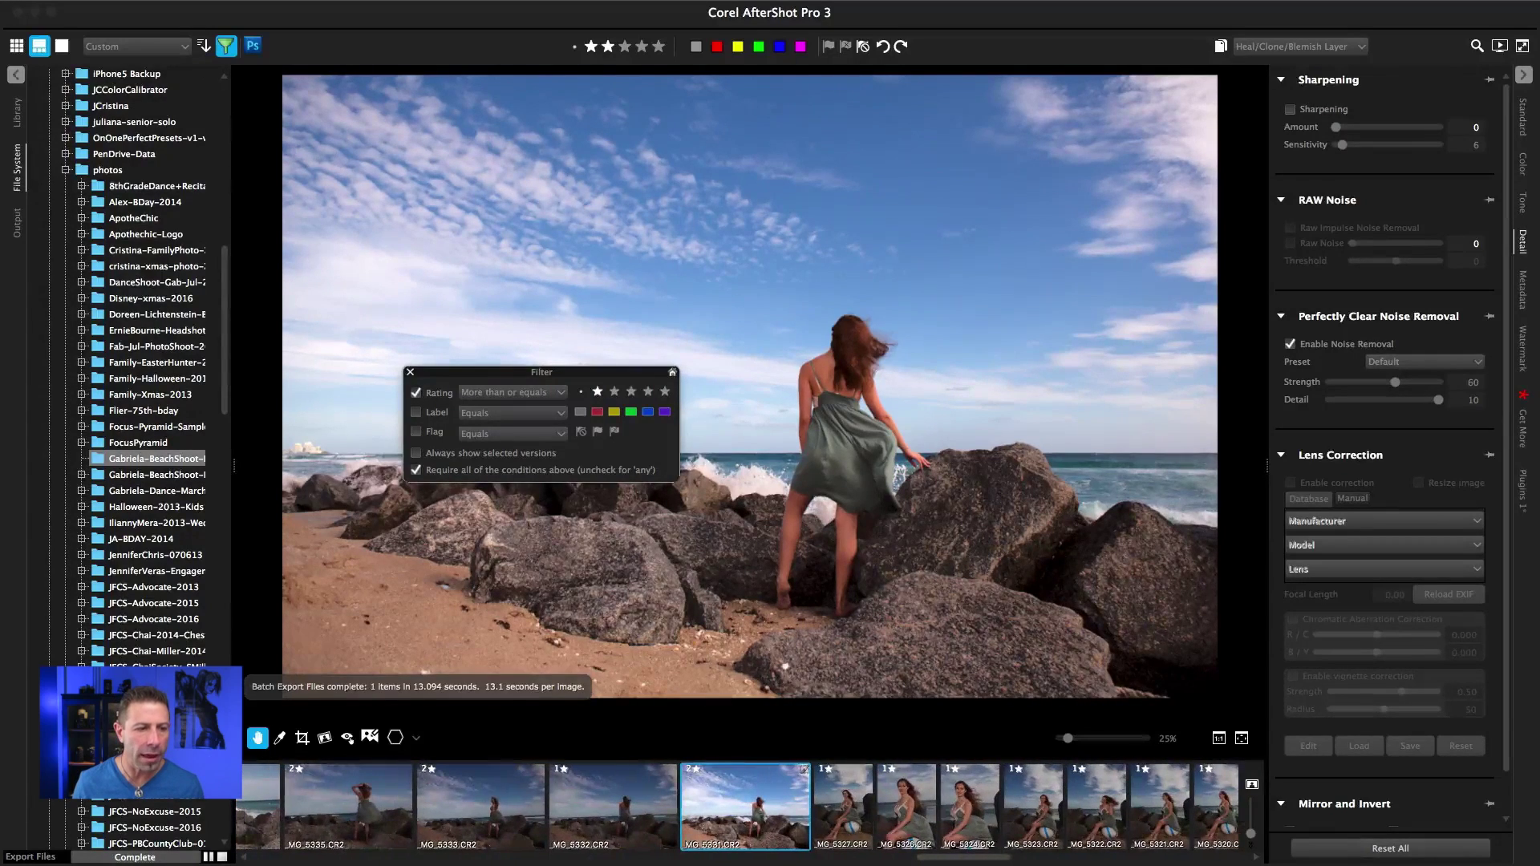
pyautogui.rightClick(732, 825)
pyautogui.moveTo(798, 693)
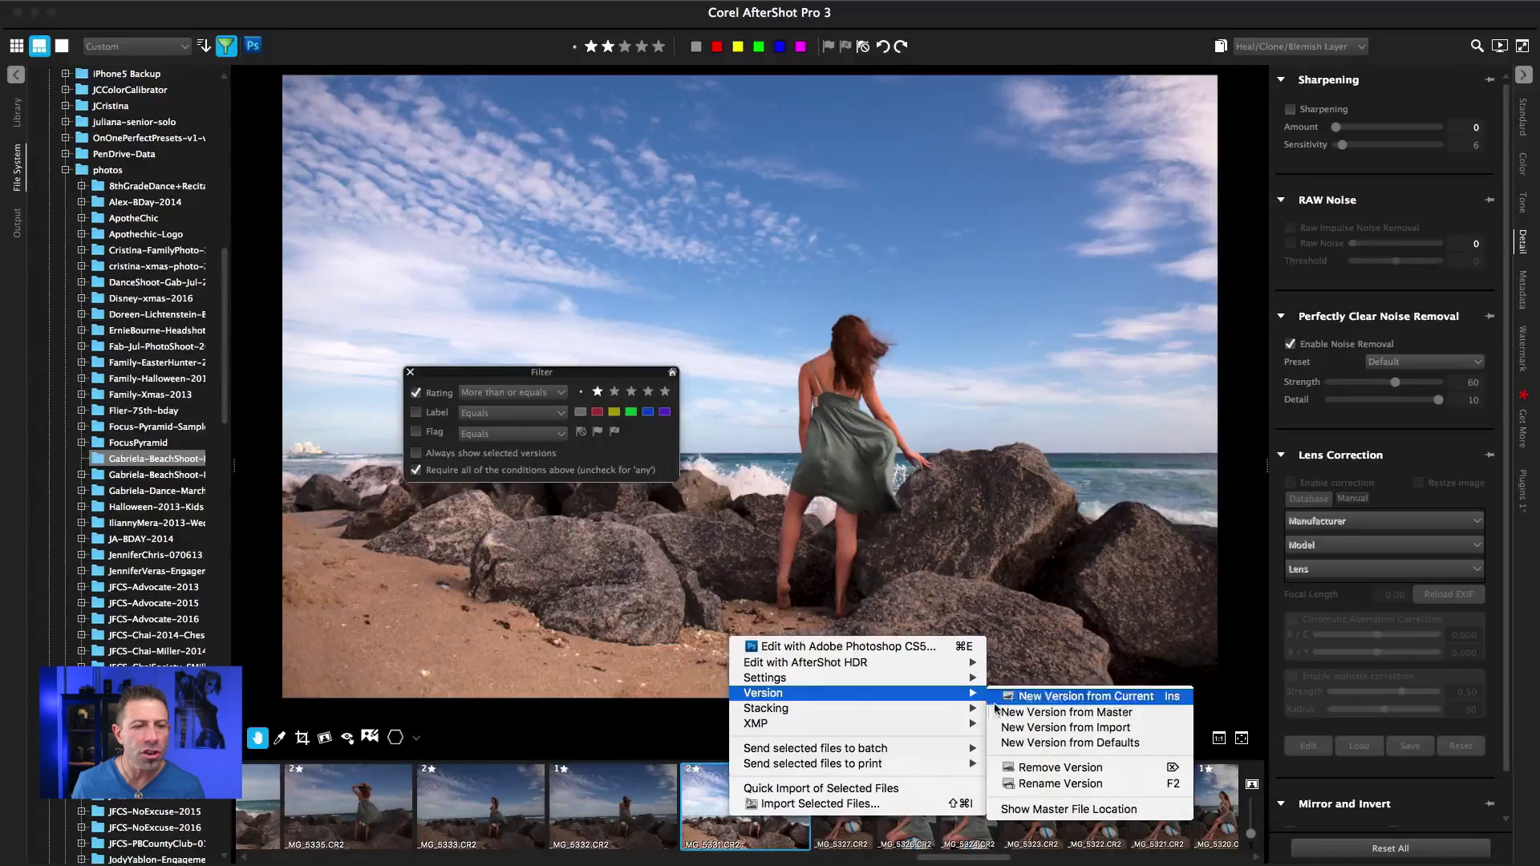
pyautogui.click(1035, 728)
pyautogui.click(855, 825)
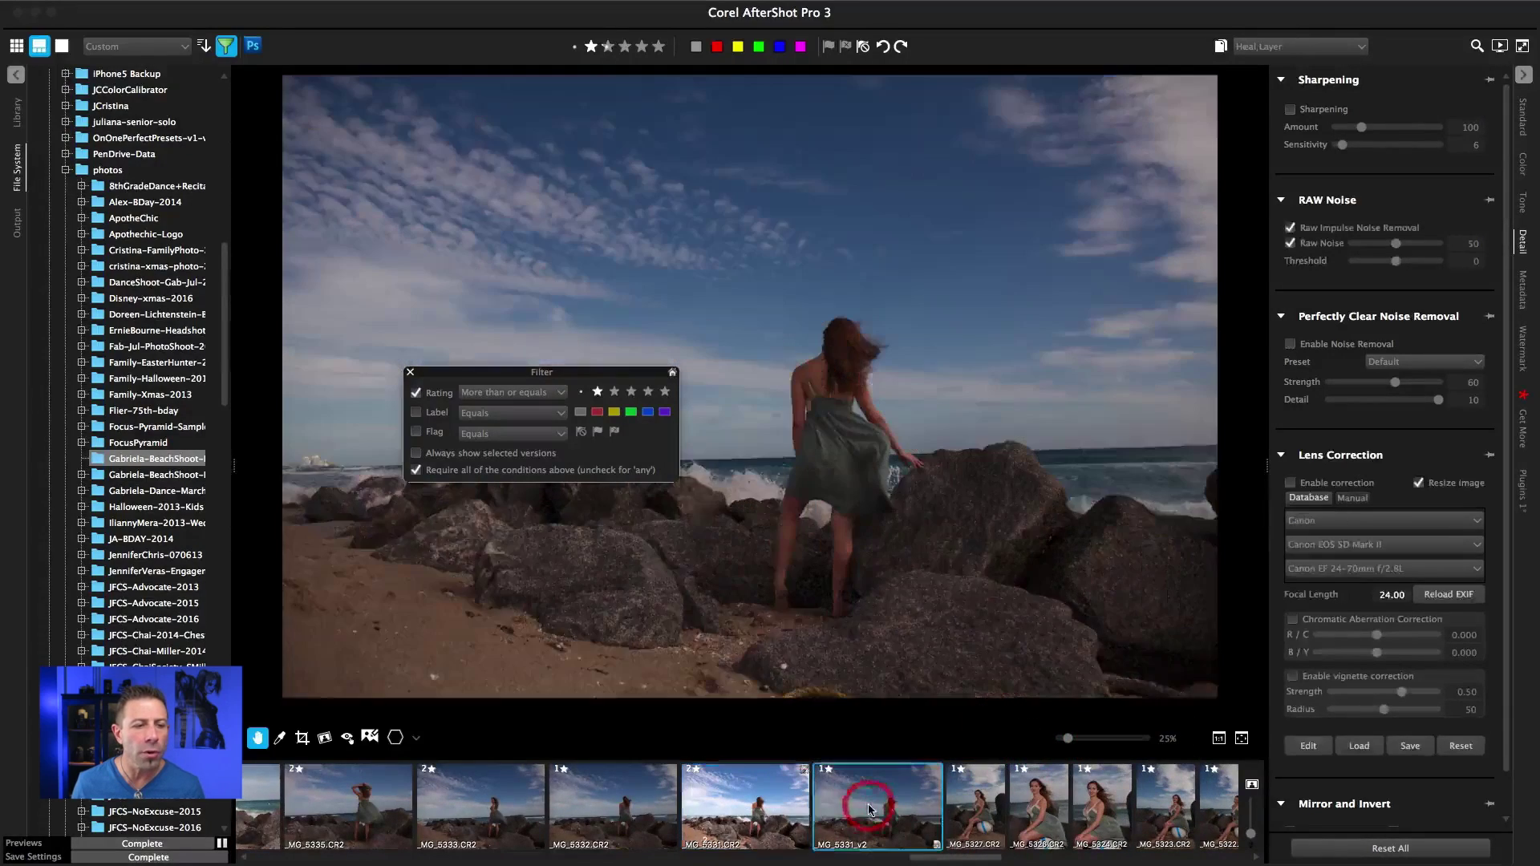
pyautogui.click(410, 373)
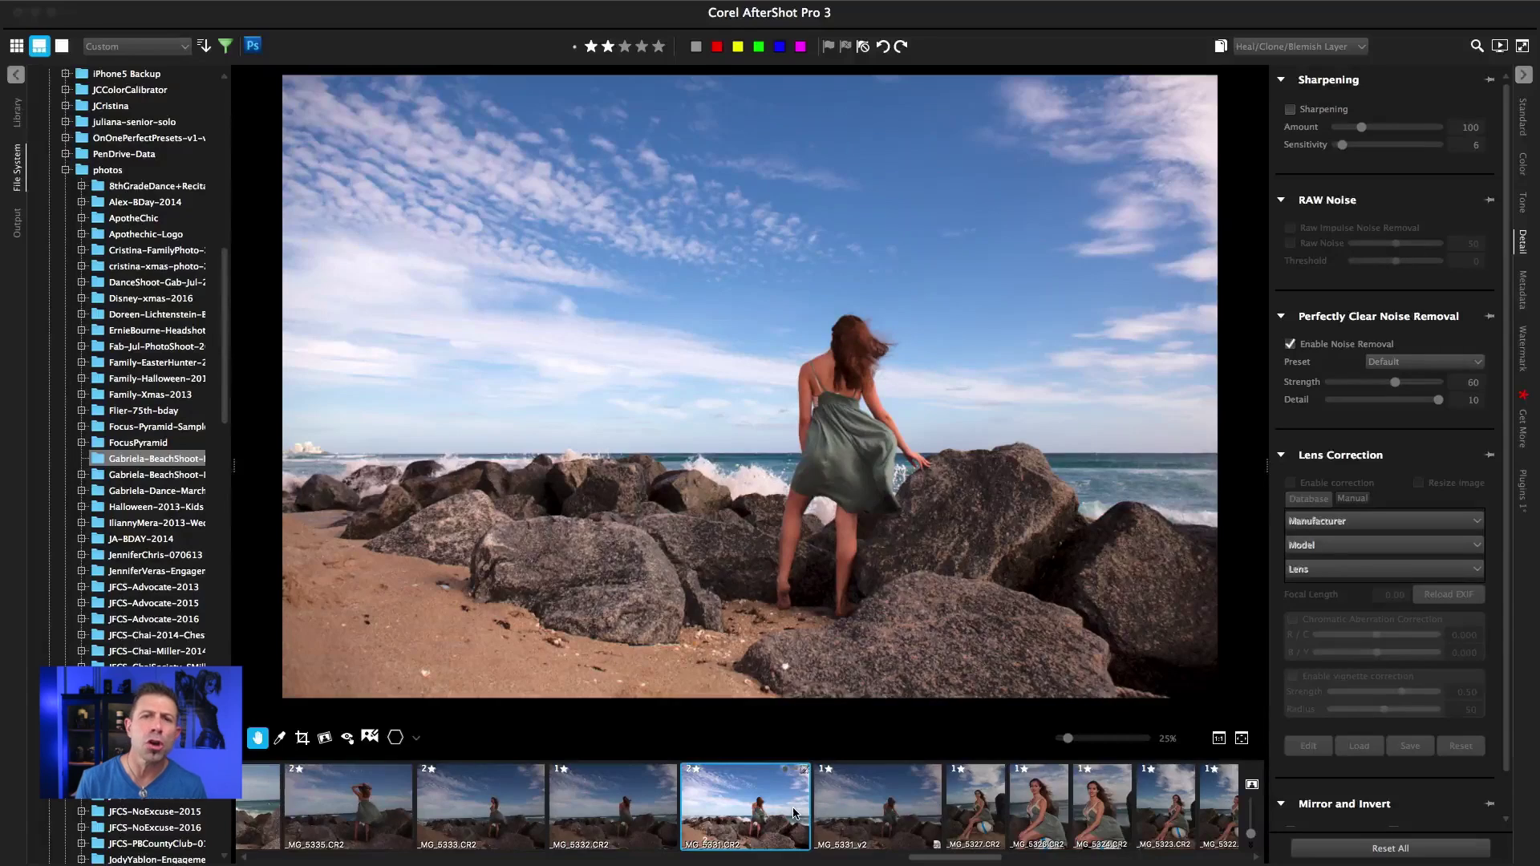
pyautogui.click(282, 1)
pyautogui.click(349, 289)
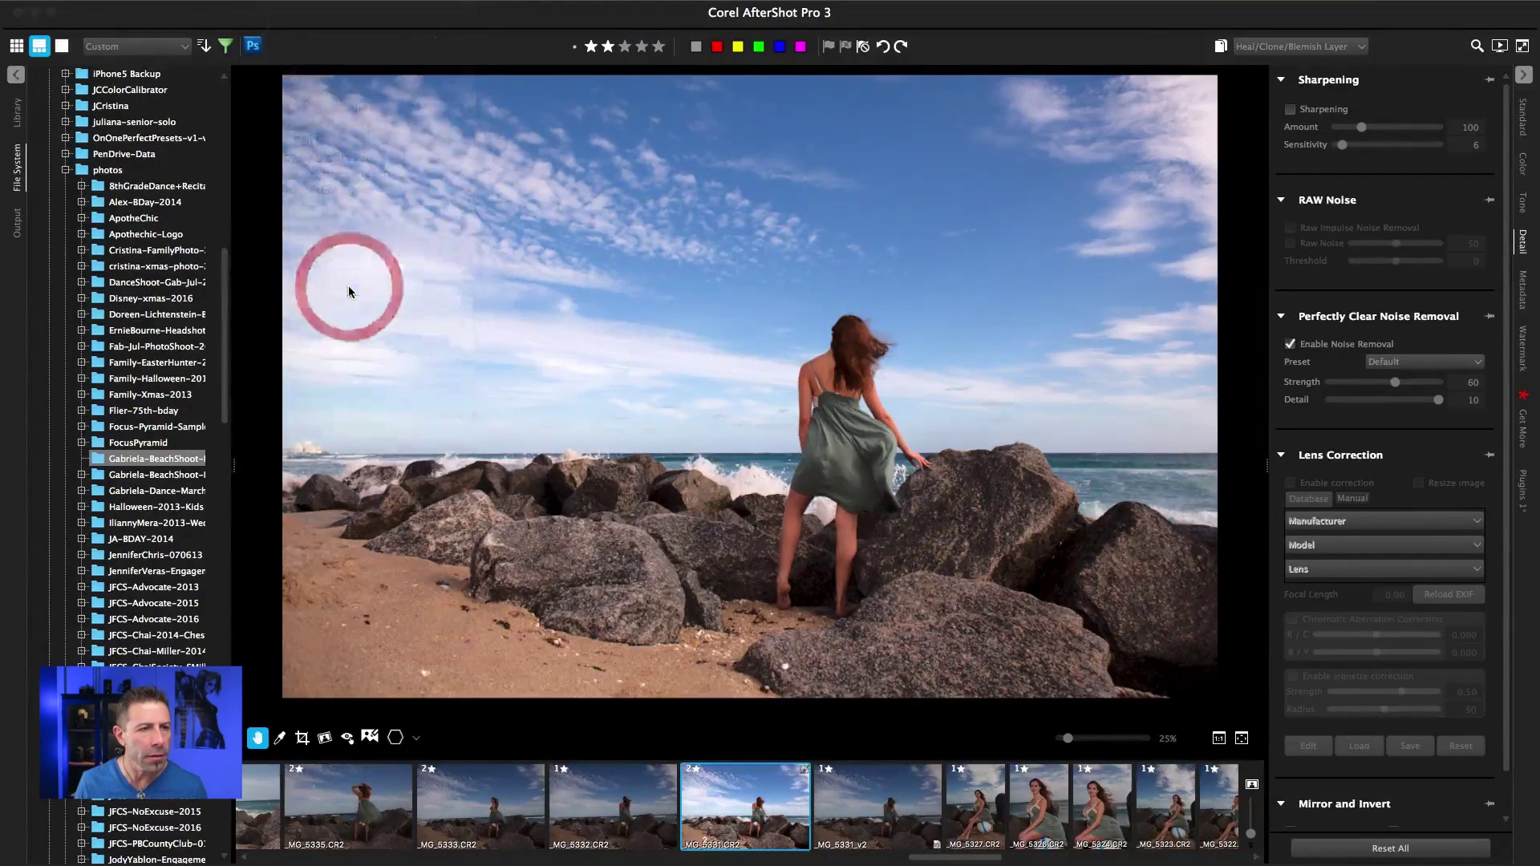
pyautogui.moveTo(255, 122); pyautogui.dragTo(802, 121)
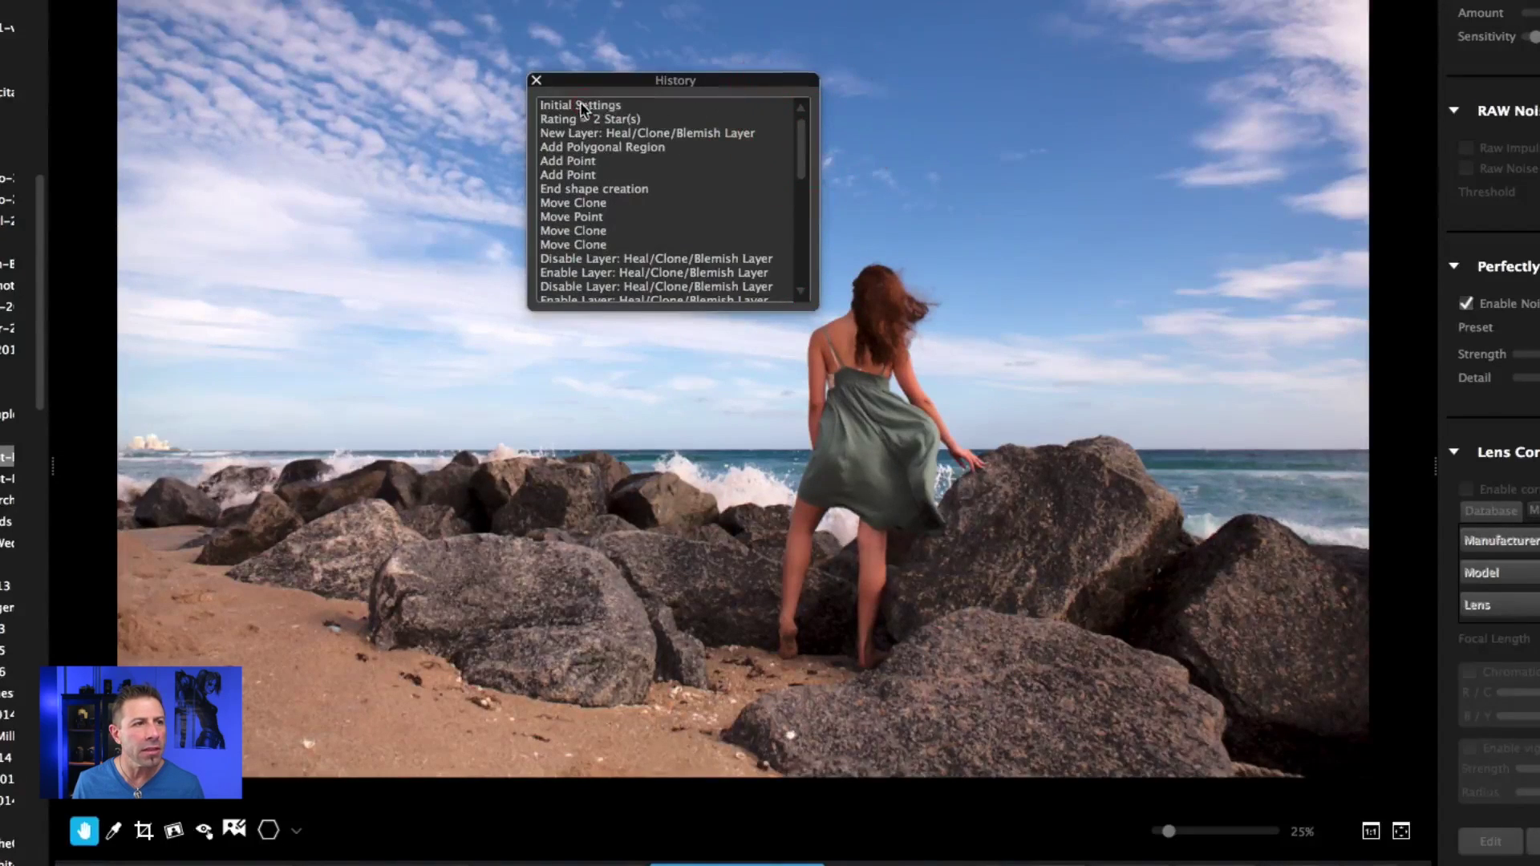
pyautogui.click(584, 106)
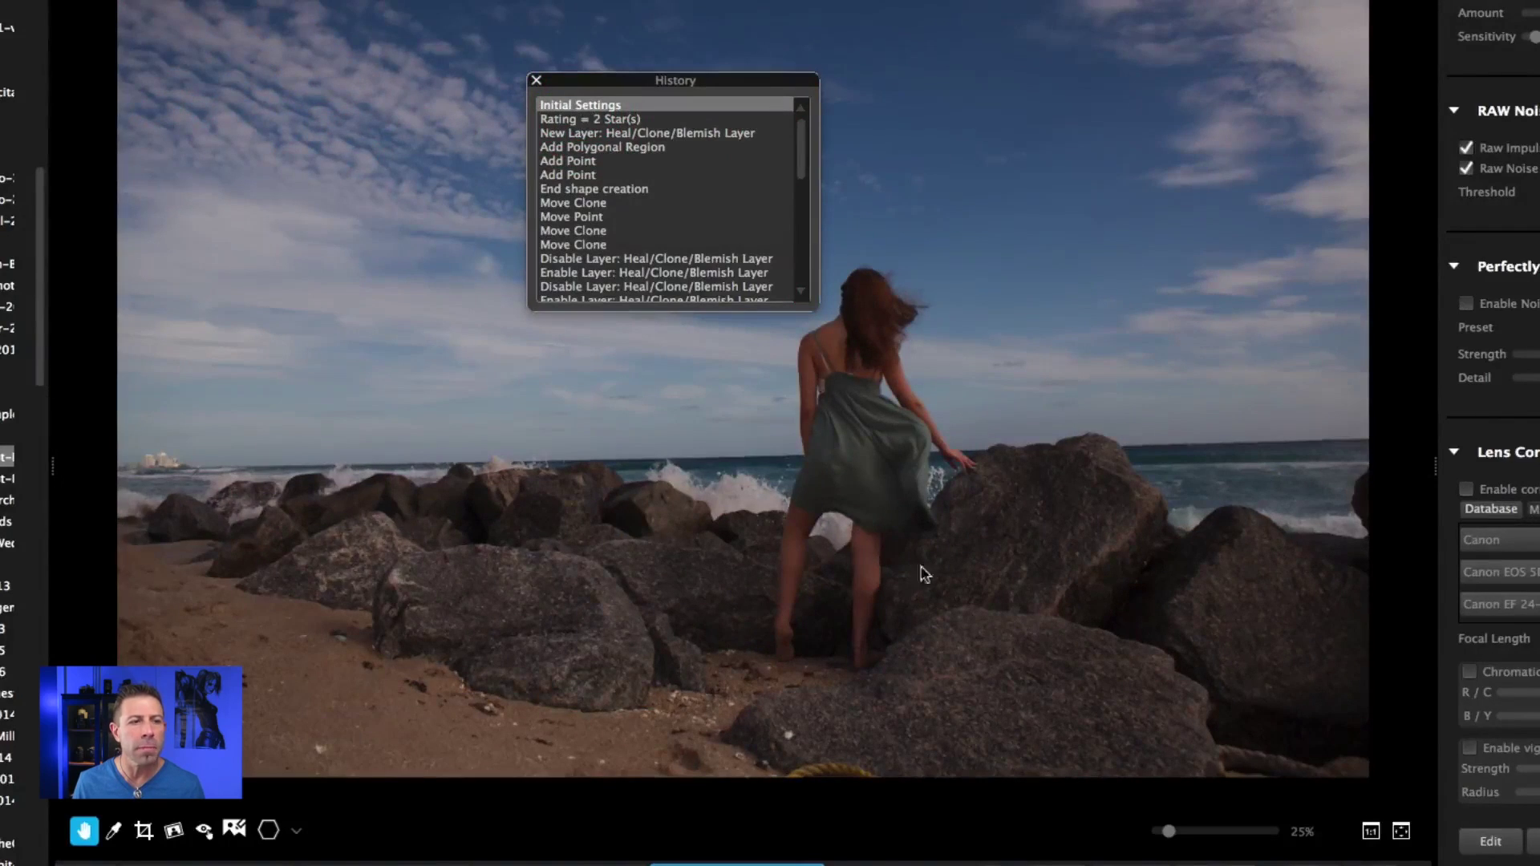
pyautogui.moveTo(753, 90); pyautogui.dragTo(506, 204)
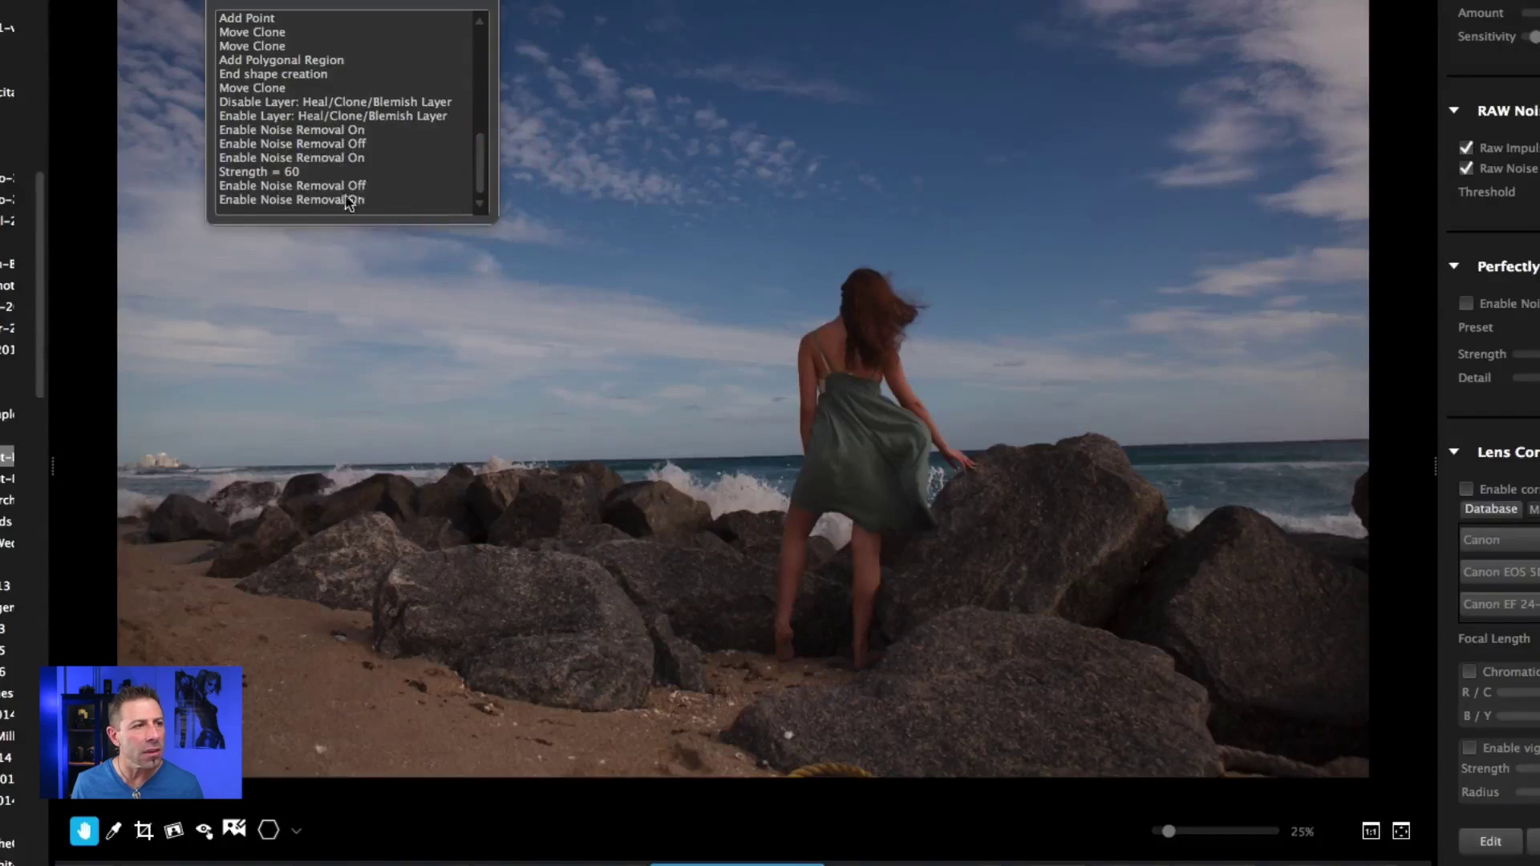
pyautogui.click(285, 200)
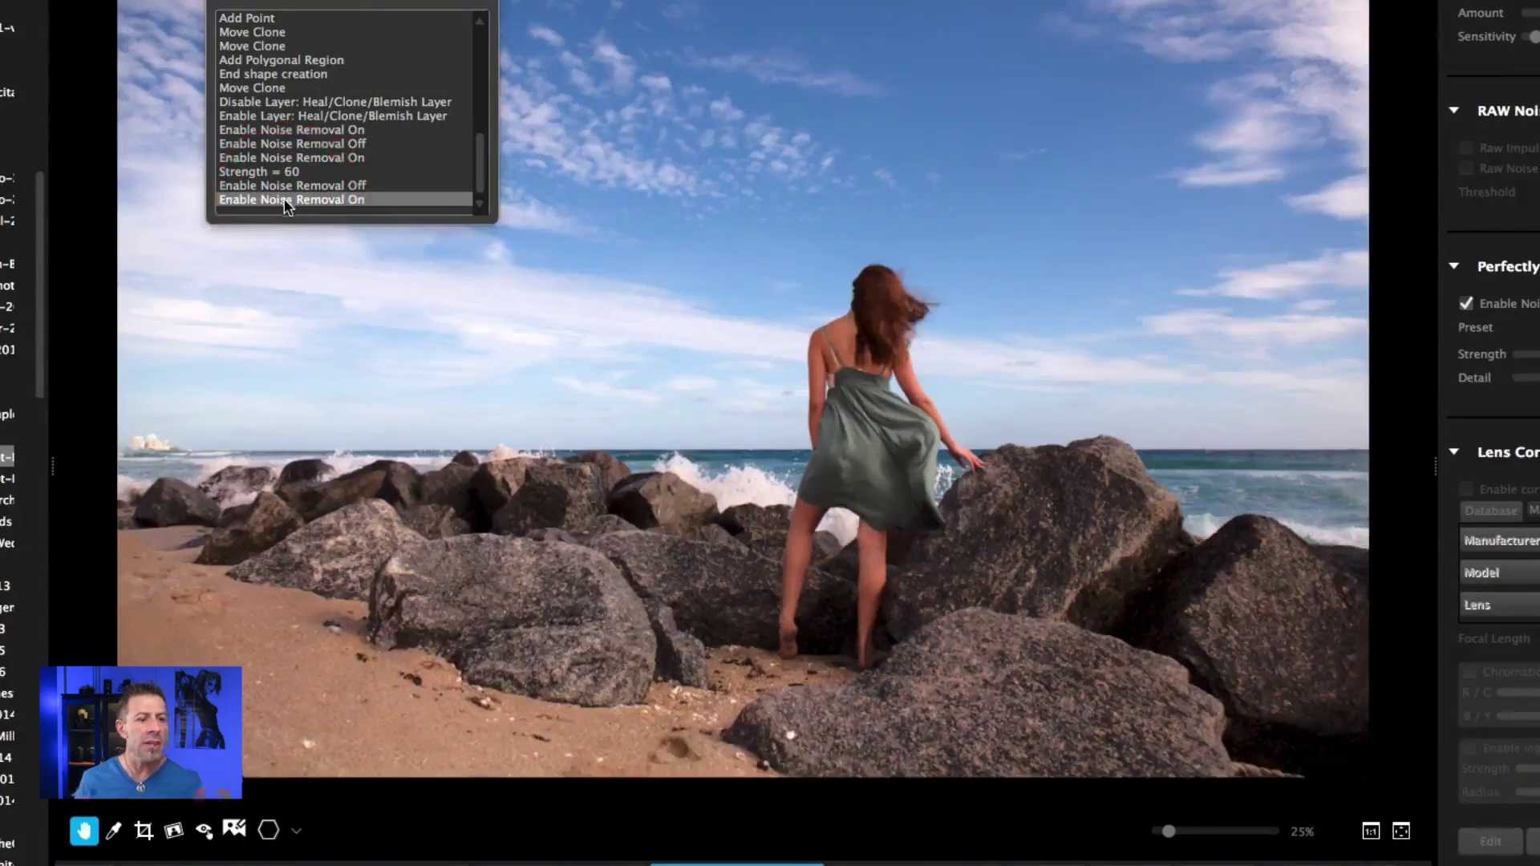
pyautogui.click(223, 4)
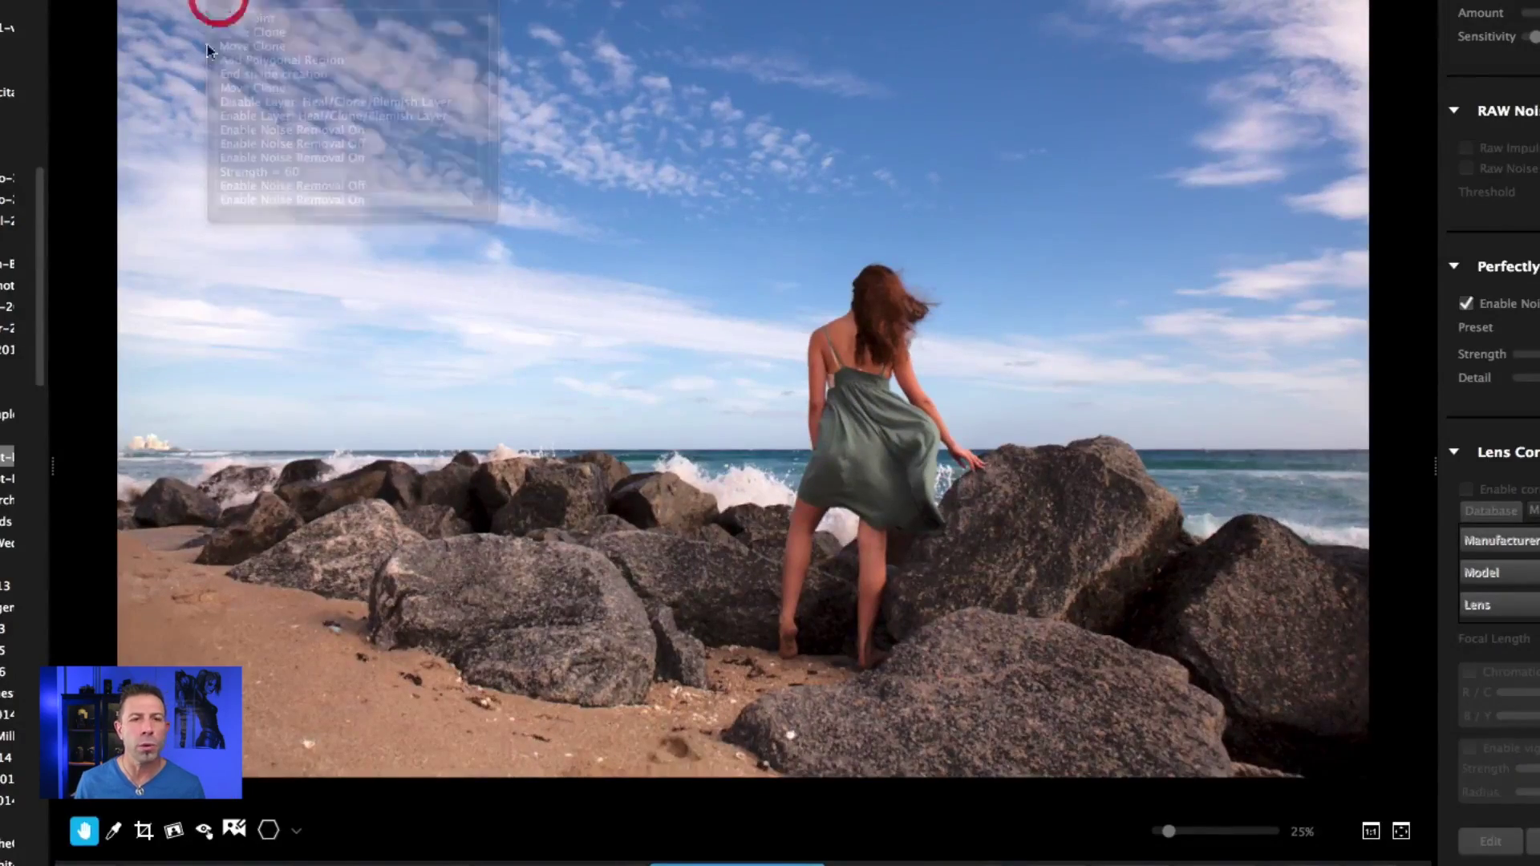